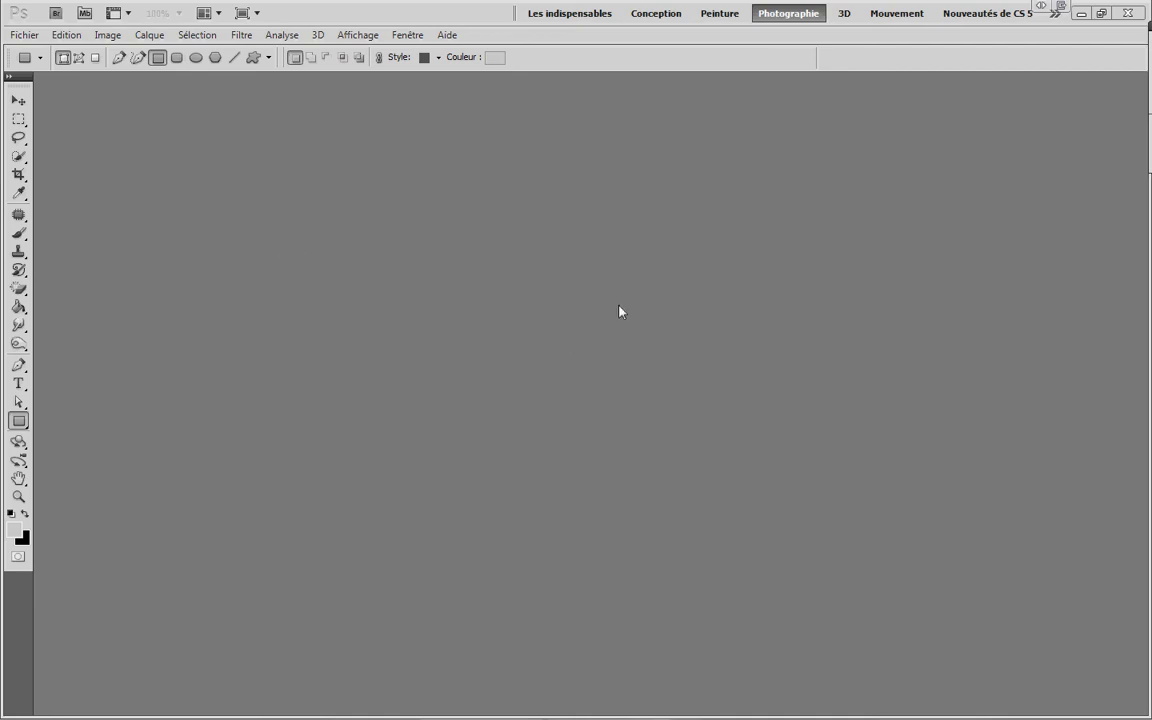
# Create an A4 document at 300 pixels/inch in RGB and draw a grey rectangle shape around the middle of the page.
pyautogui.click(25, 38)
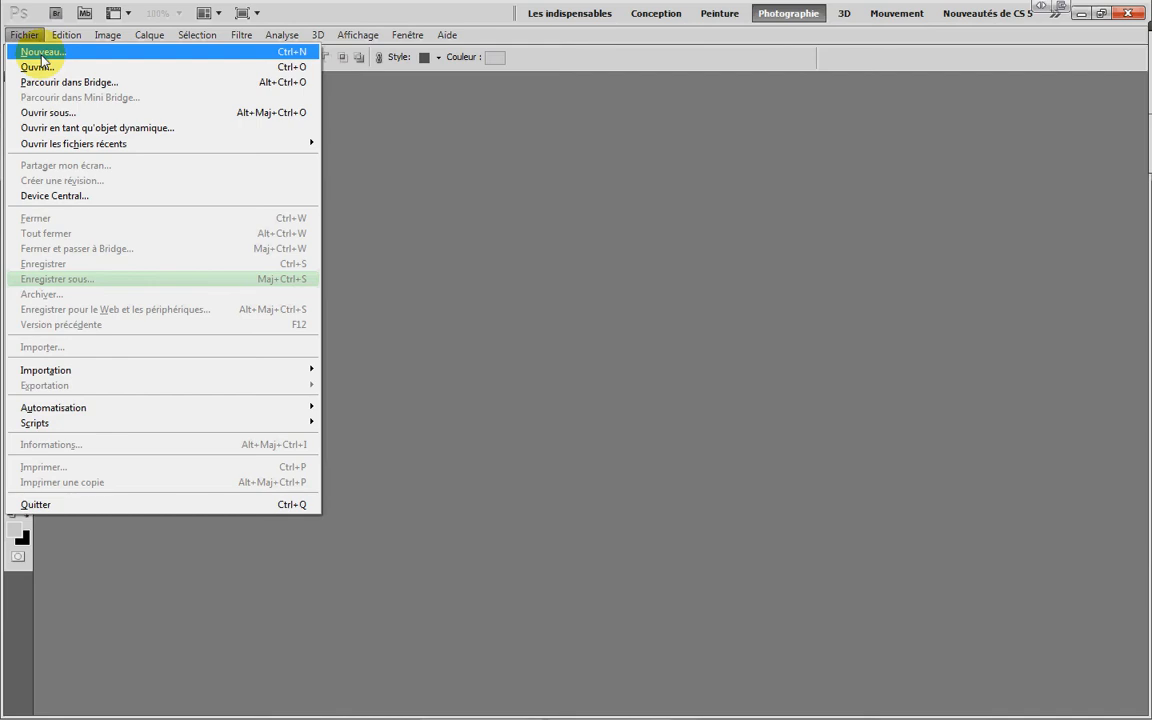
pyautogui.click(42, 55)
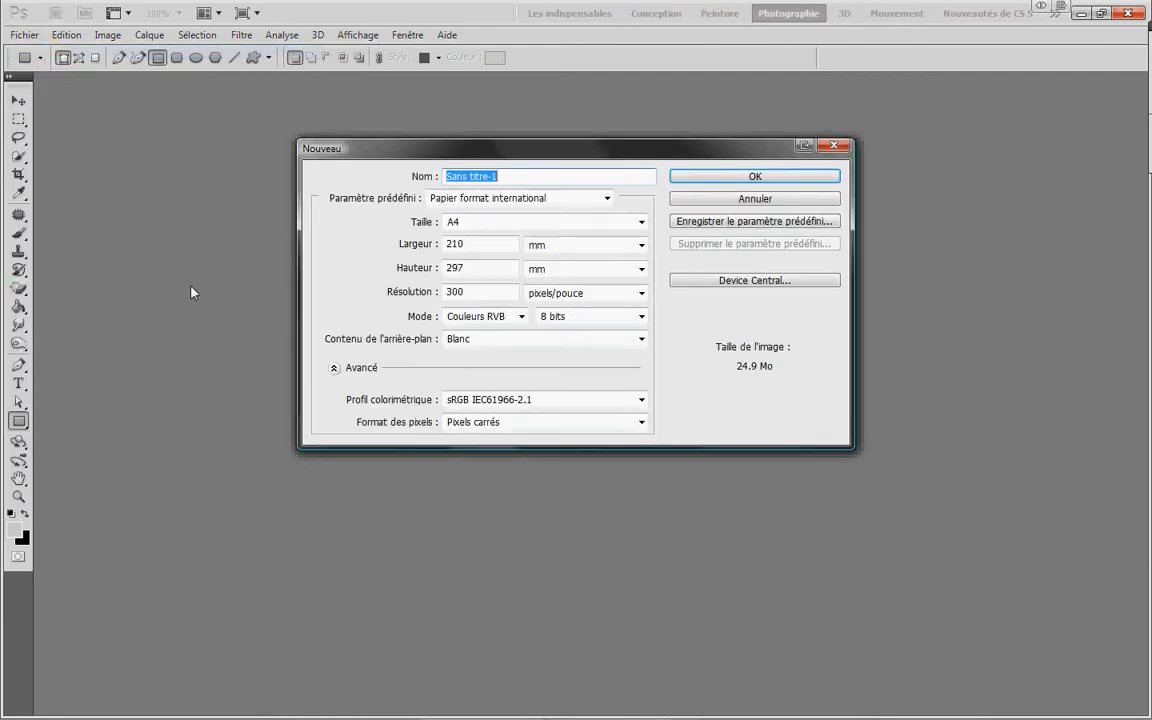
pyautogui.click(732, 179)
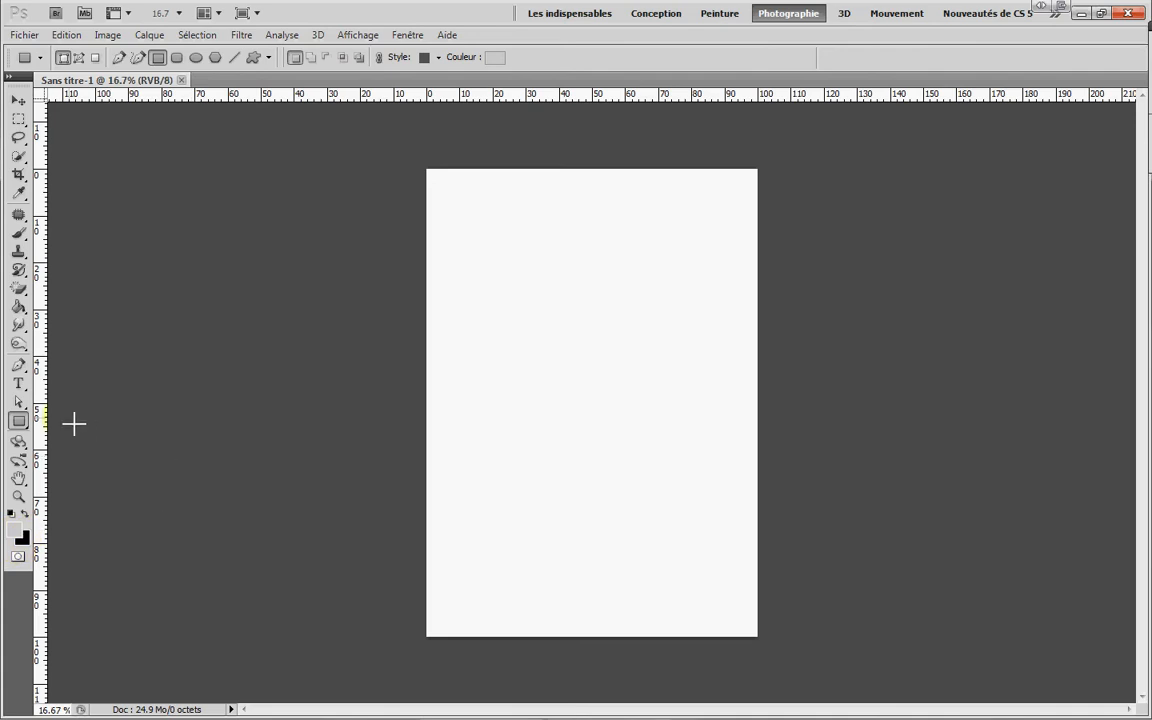
pyautogui.click(18, 421)
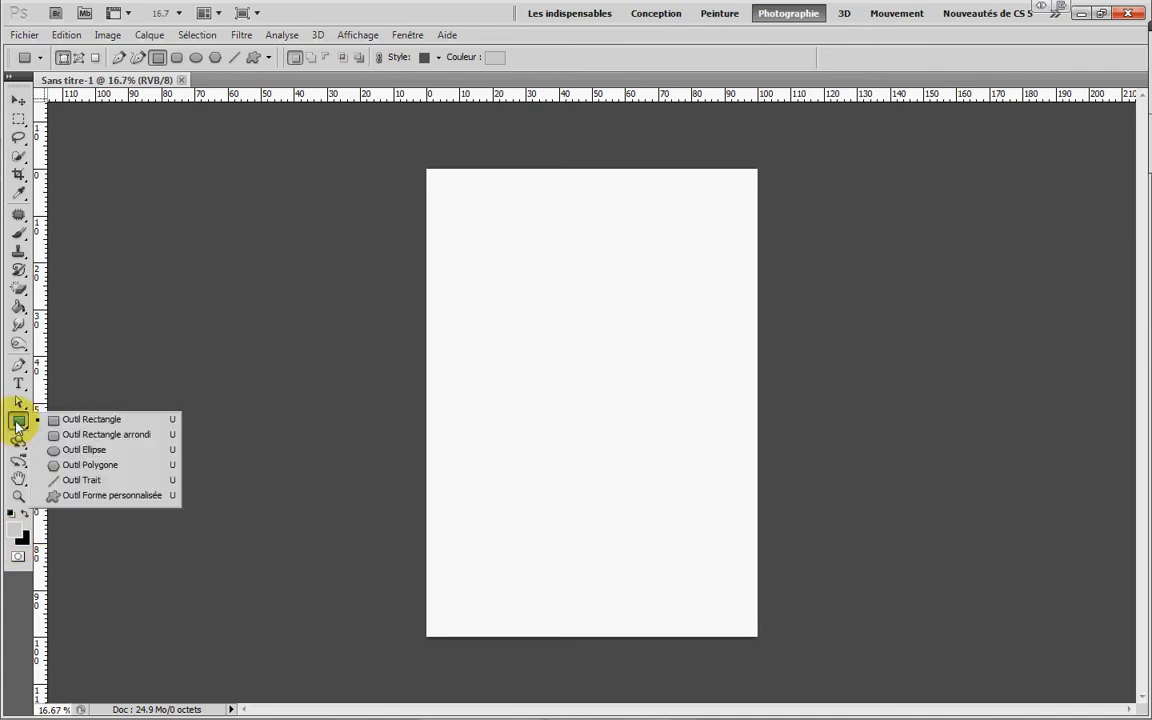
pyautogui.click(103, 421)
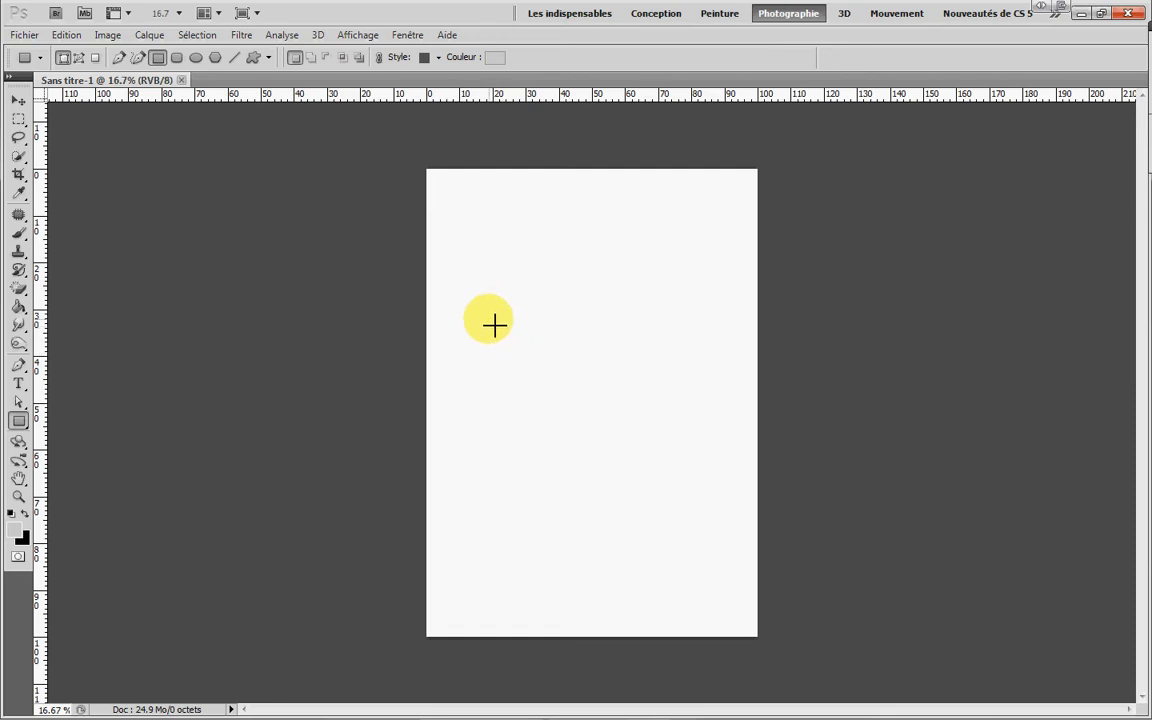
pyautogui.moveTo(489, 320); pyautogui.dragTo(698, 455)
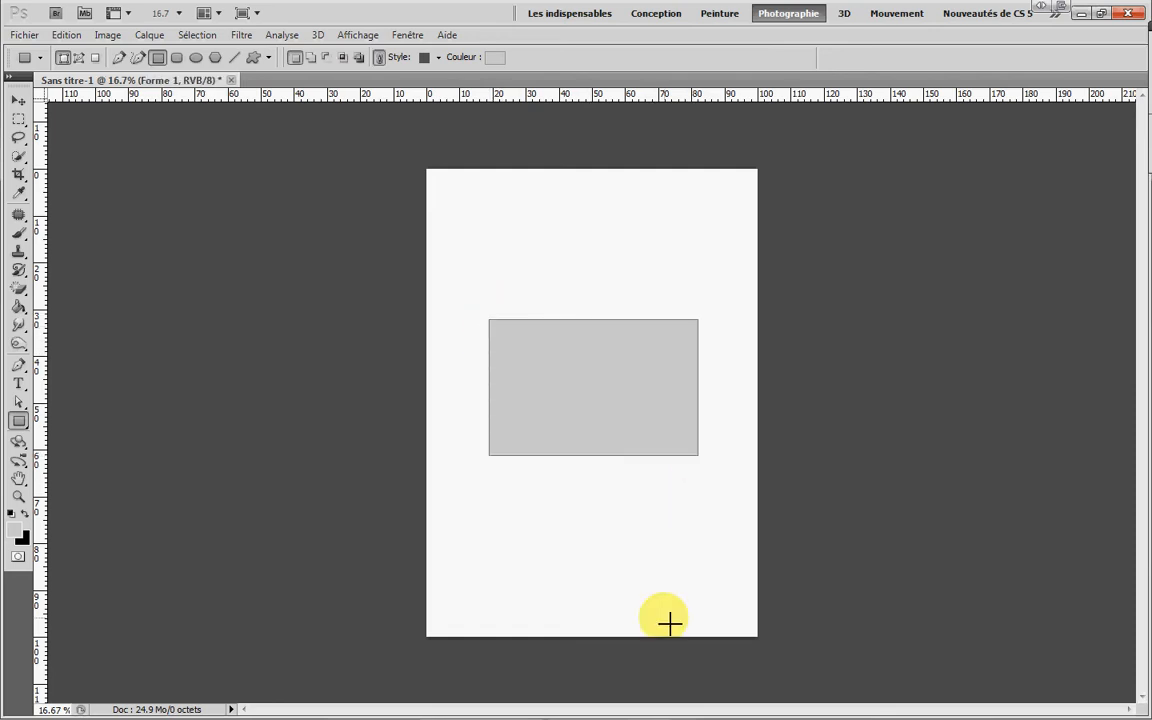
# Set the foreground colour to a bright, saturated orange with a hue of 40°.
pyautogui.click(18, 537)
pyautogui.click(841, 185)
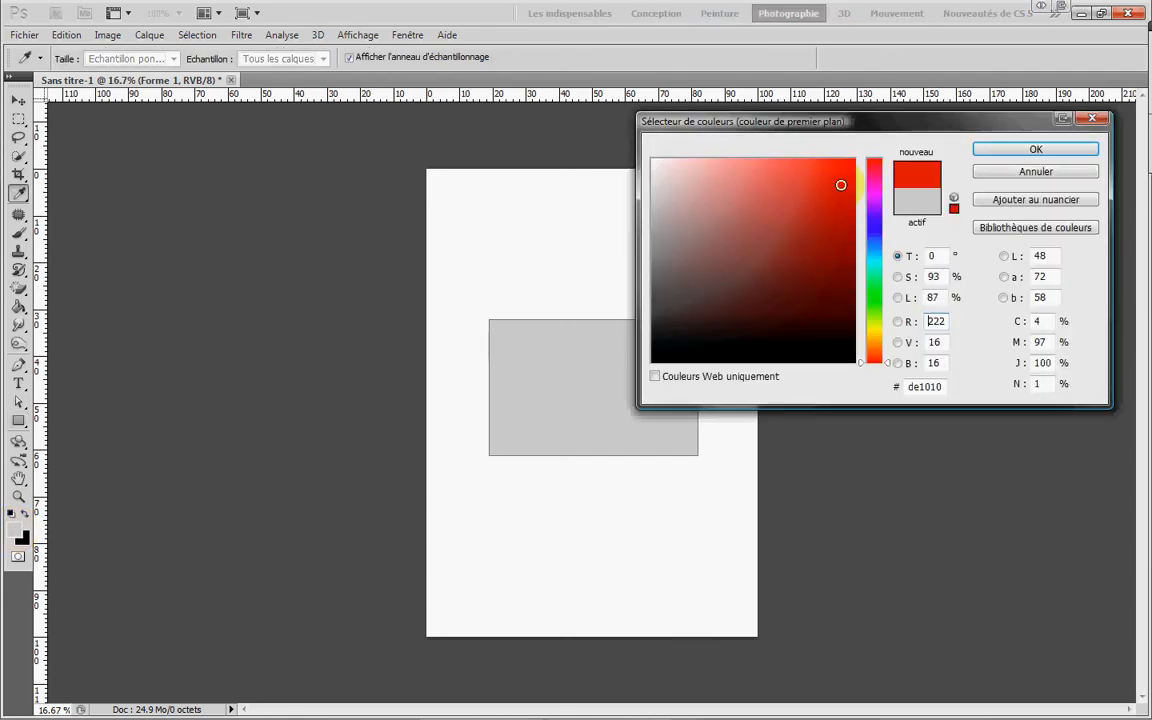
pyautogui.click(875, 340)
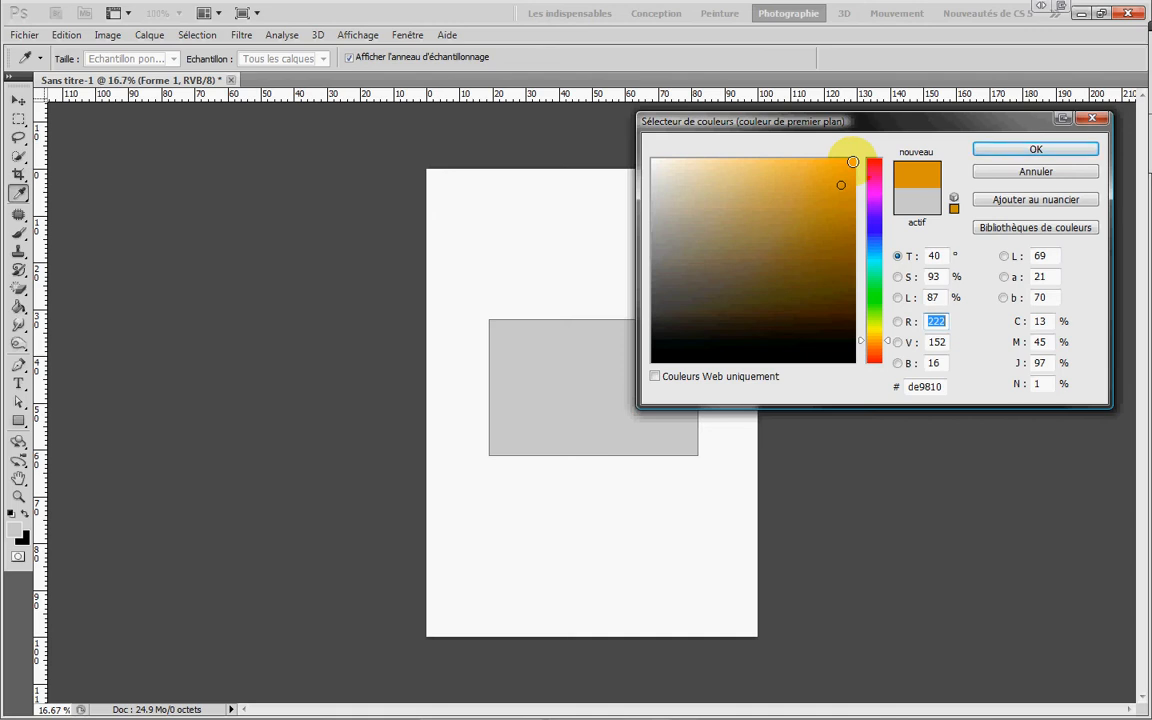
pyautogui.click(852, 161)
pyautogui.click(1036, 150)
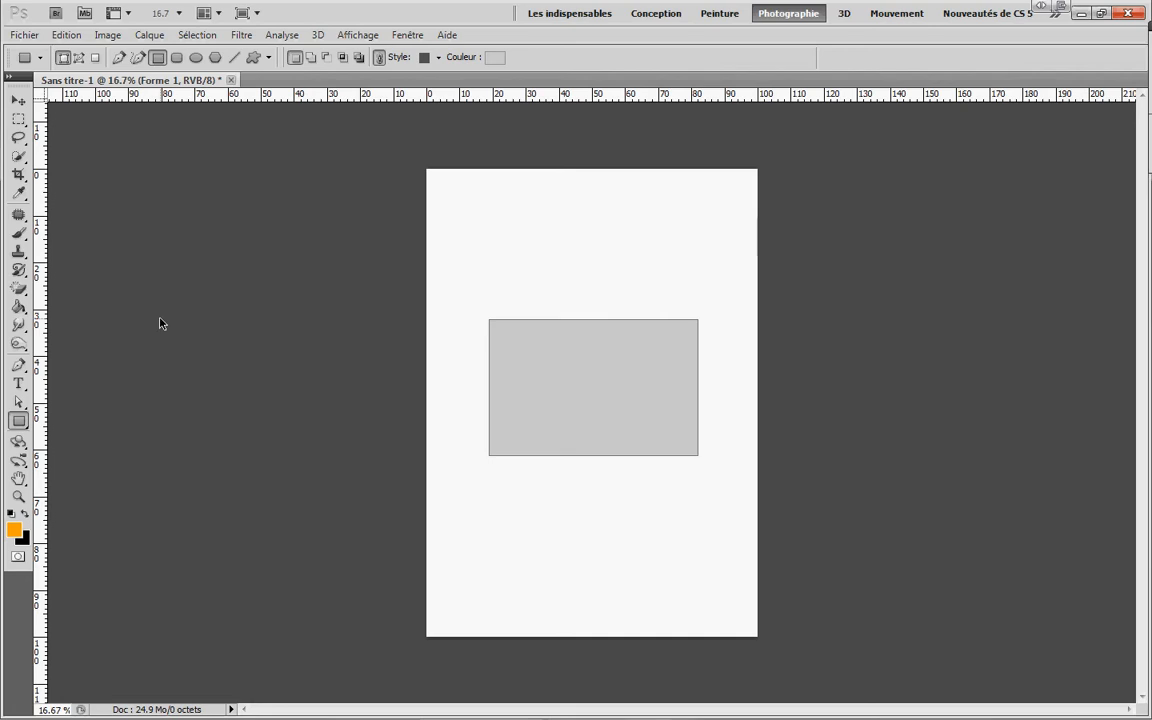
# Discard the untitled document without saving it and create a new A4 document at 300 pixels/inch in RGB.
pyautogui.hotkey('ctrl', 'q')
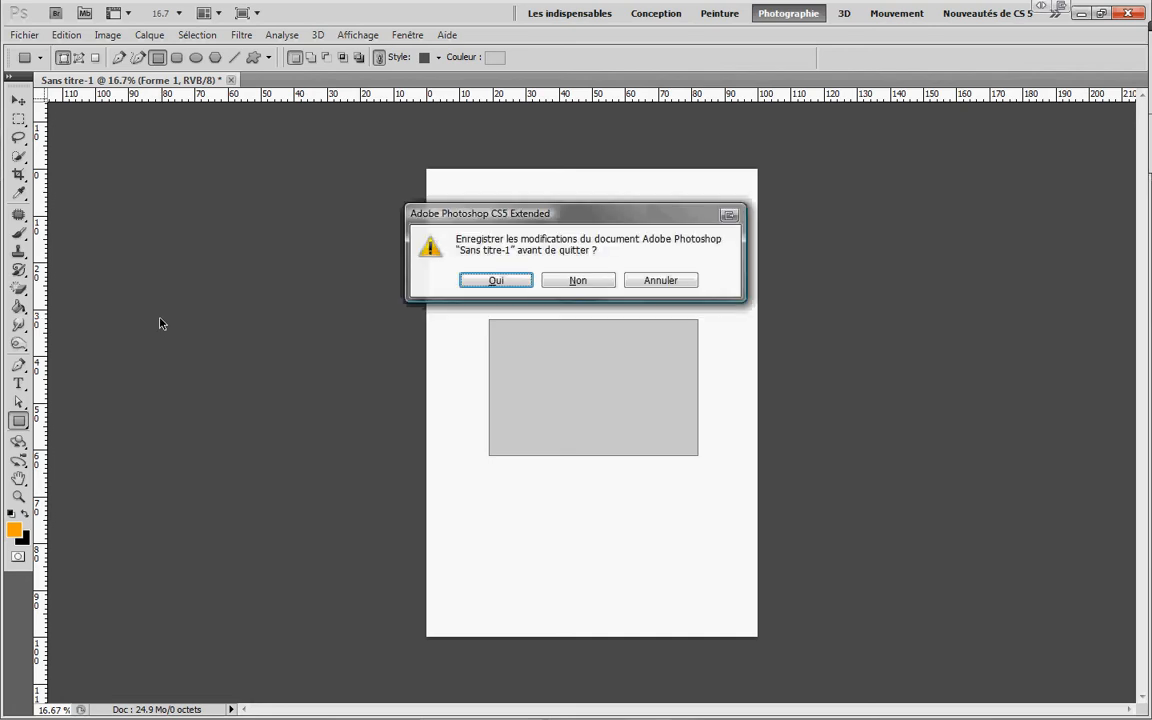
pyautogui.click(587, 281)
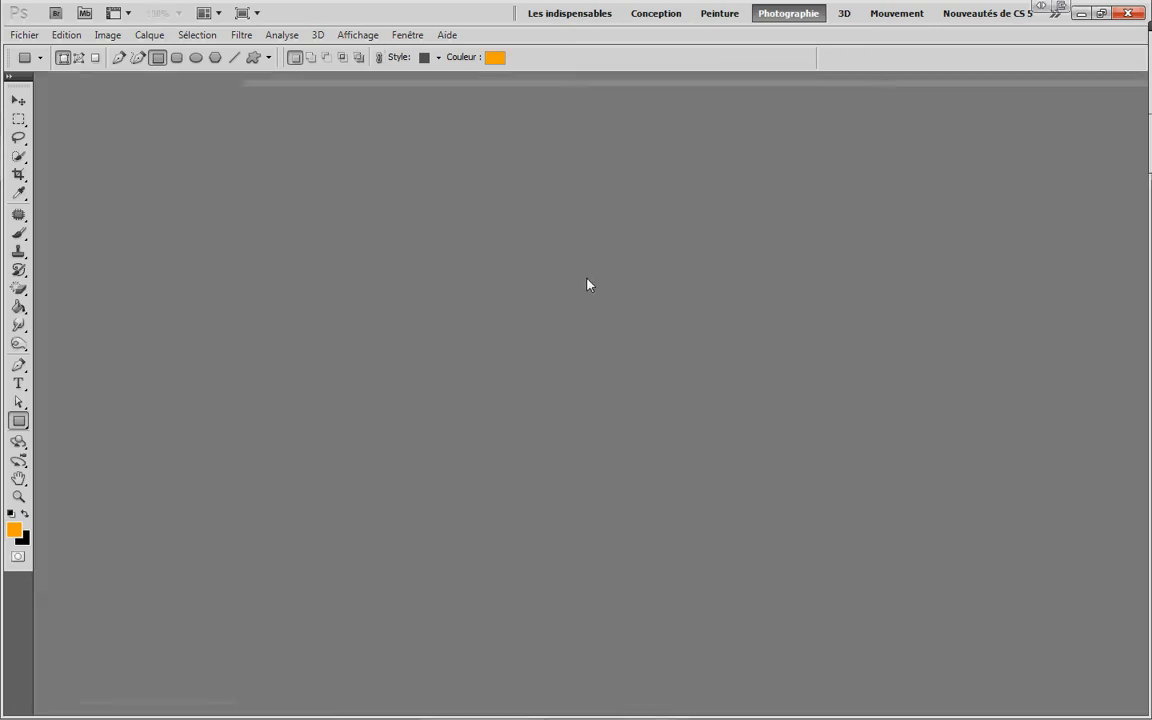
pyautogui.click(22, 35)
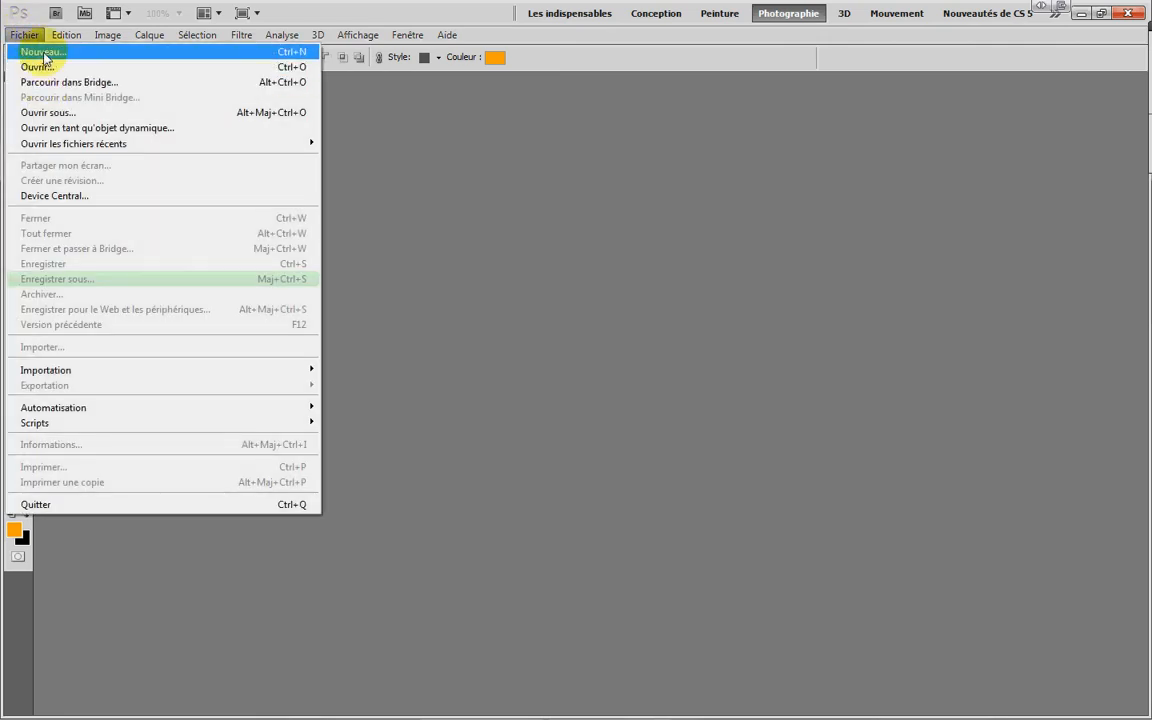
pyautogui.click(44, 60)
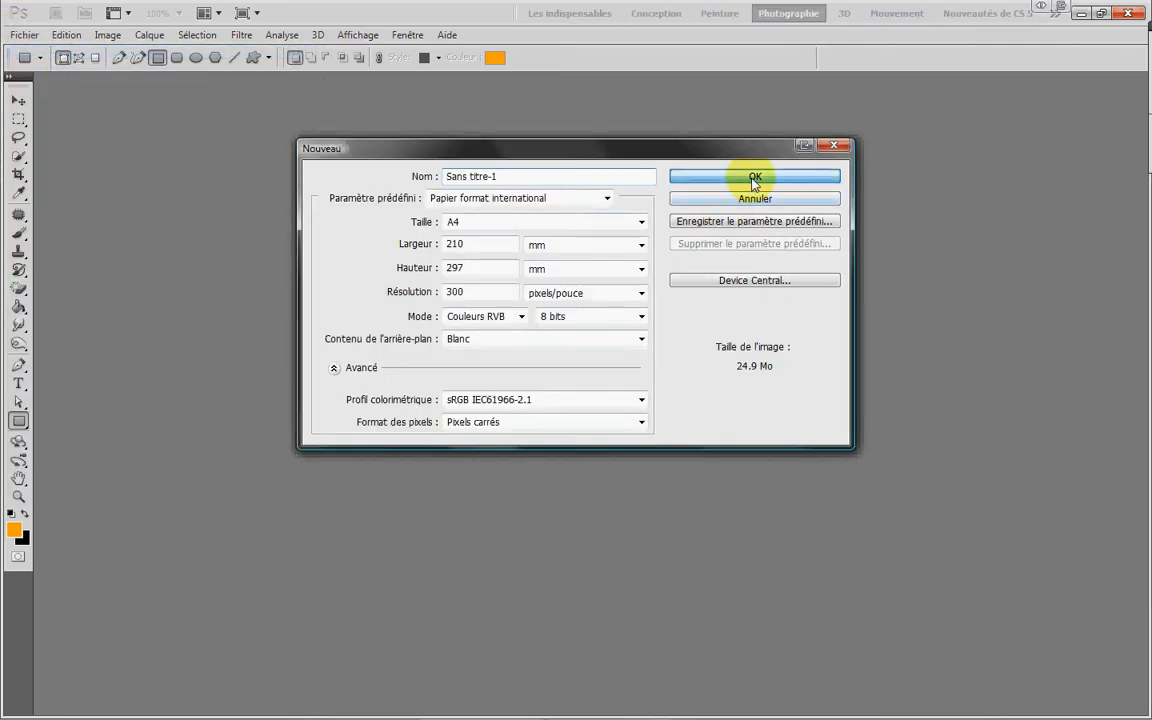
pyautogui.click(755, 178)
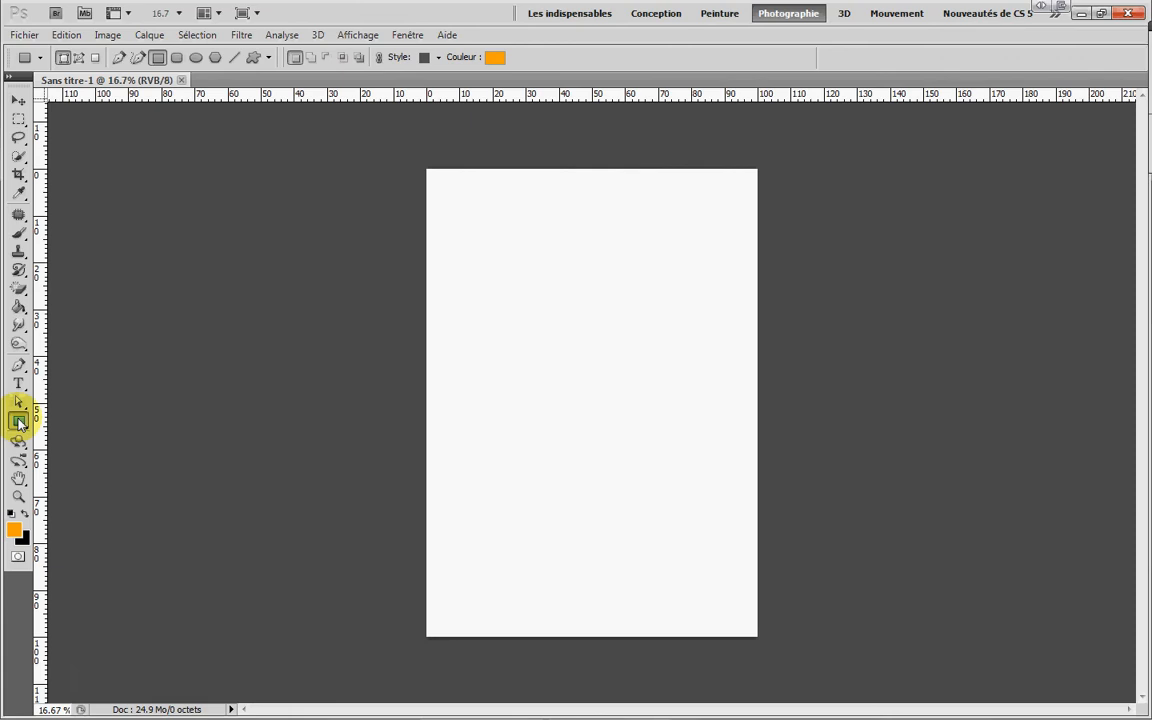
# Draw an orange rectangle a little over half the page's width and move it with Free Transform to about X 1312 px, Y 2024 px.
pyautogui.moveTo(481, 339); pyautogui.dragTo(672, 463)
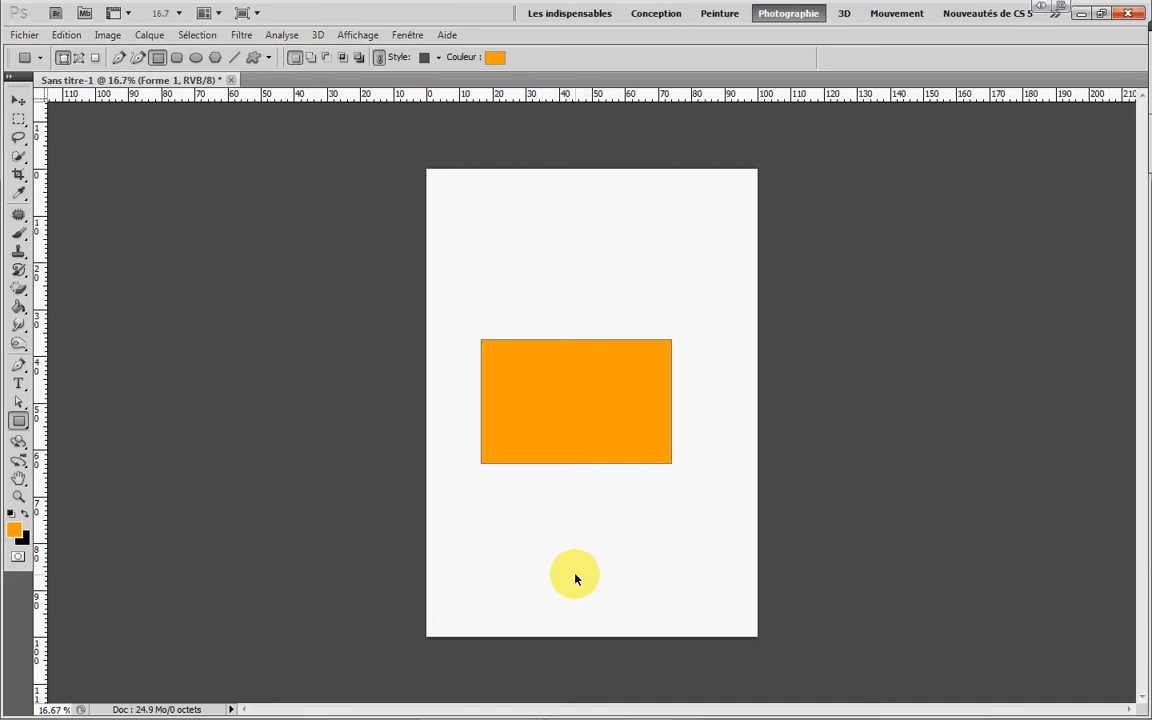
pyautogui.hotkey('ctrl', 't')
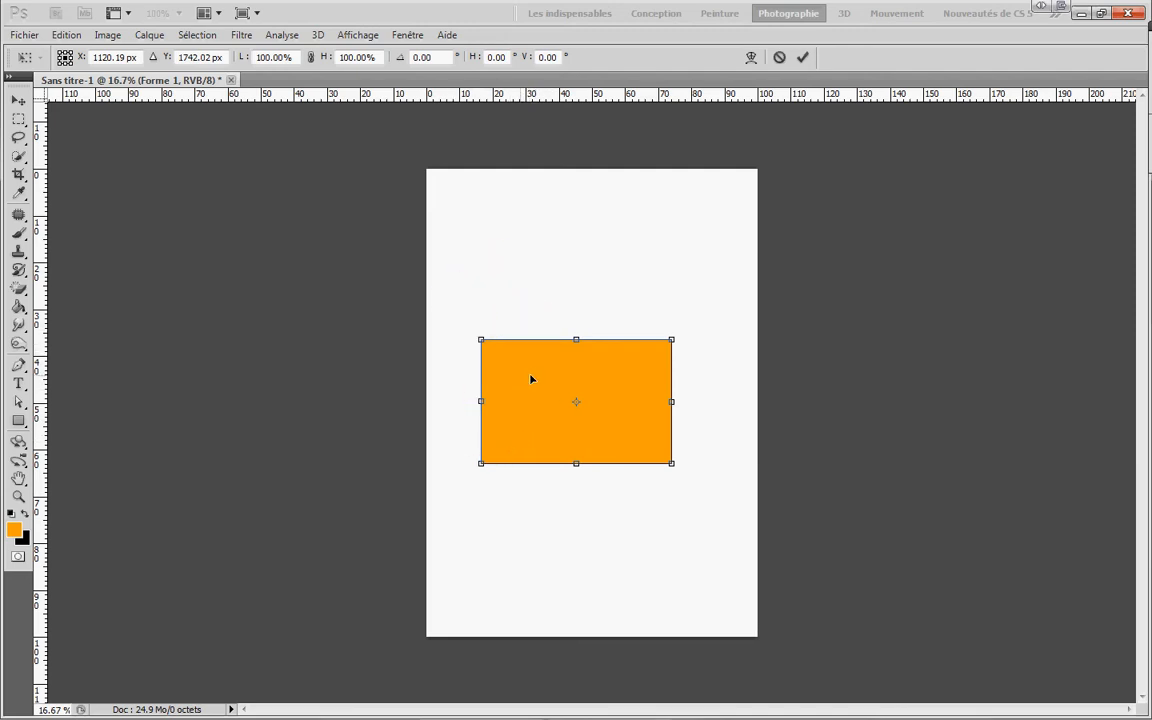
pyautogui.moveTo(531, 379); pyautogui.dragTo(548, 415)
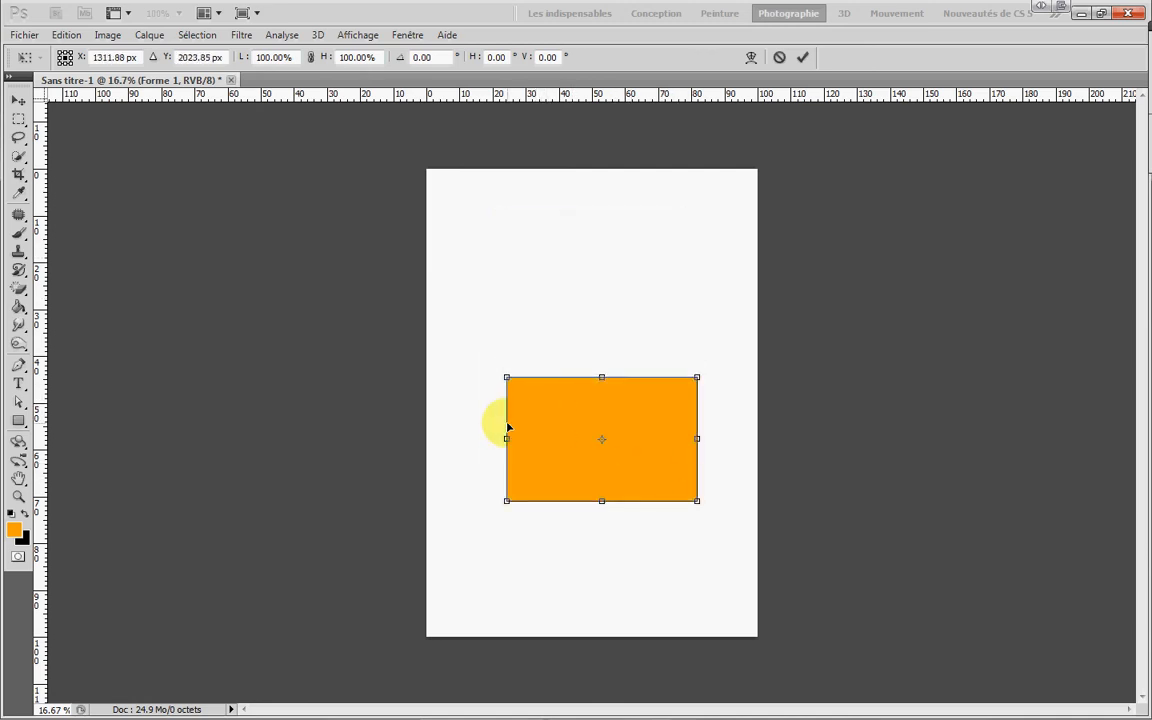
# Rotate the orange rectangle by about -1° and reset its rotation angle to 0°.
pyautogui.moveTo(496, 357)
pyautogui.mouseDown()
pyautogui.moveTo(460, 399)
pyautogui.moveTo(455, 429)
pyautogui.moveTo(458, 393)
pyautogui.moveTo(486, 342)
pyautogui.moveTo(496, 378)
pyautogui.moveTo(491, 368)
pyautogui.mouseUp()
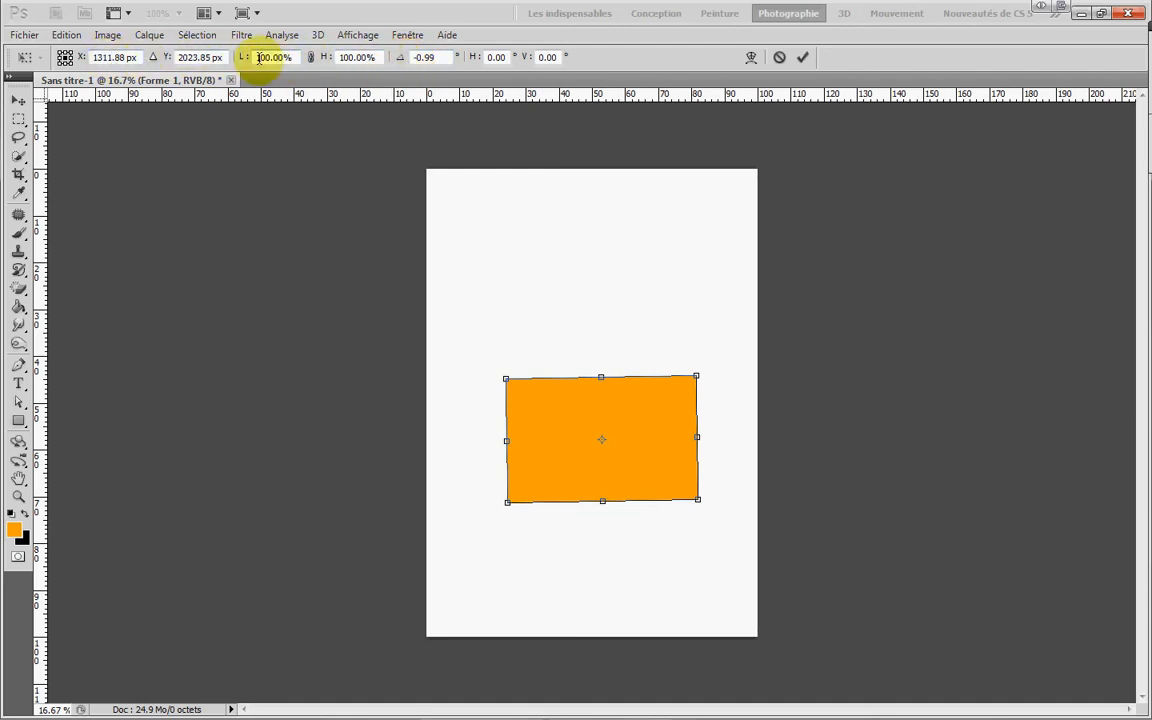
pyautogui.click(417, 55)
pyautogui.write('0')
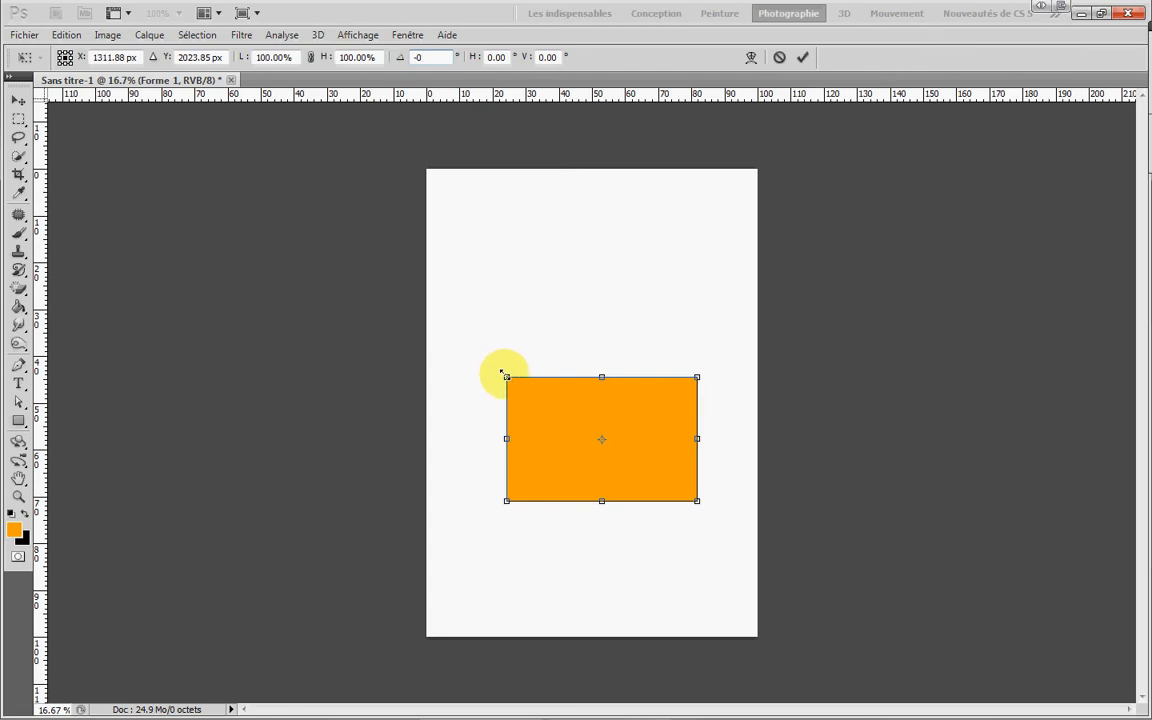
# Resize the orange rectangle by its upper edge, left edge and upper-left corner to about 95% width and 128% height.
pyautogui.moveTo(597, 374); pyautogui.dragTo(599, 345)
pyautogui.moveTo(506, 423)
pyautogui.mouseDown()
pyautogui.moveTo(476, 424)
pyautogui.moveTo(527, 424)
pyautogui.mouseUp()
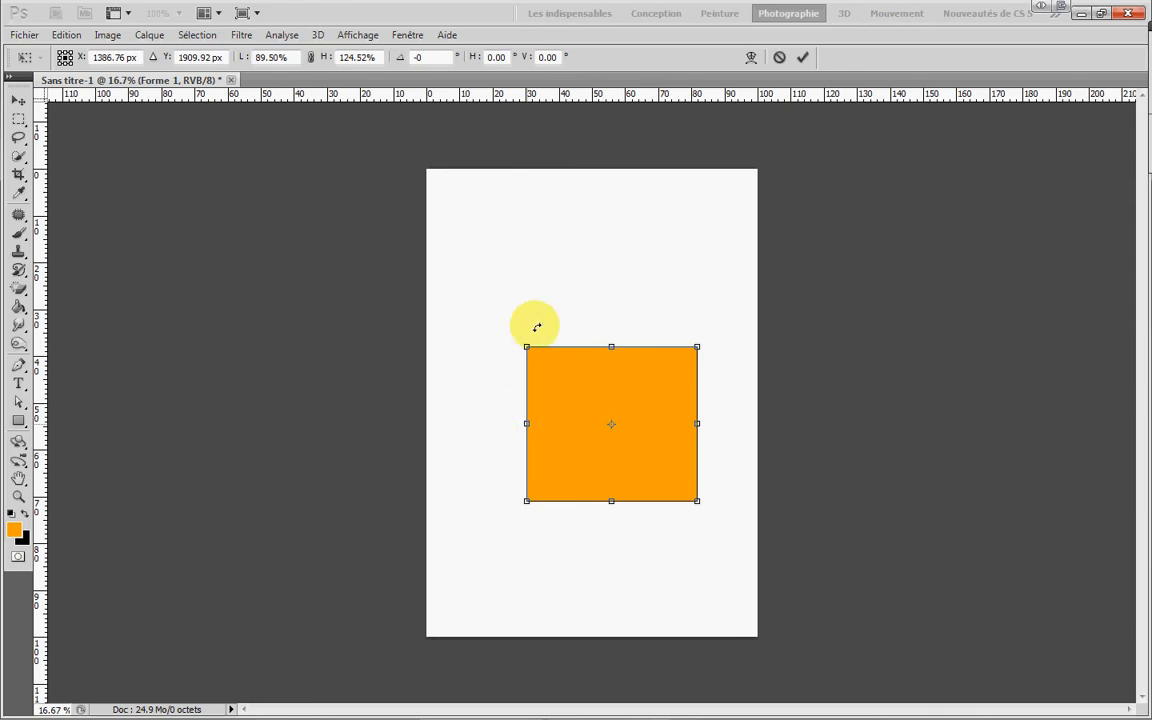
pyautogui.moveTo(522, 345); pyautogui.dragTo(494, 323)
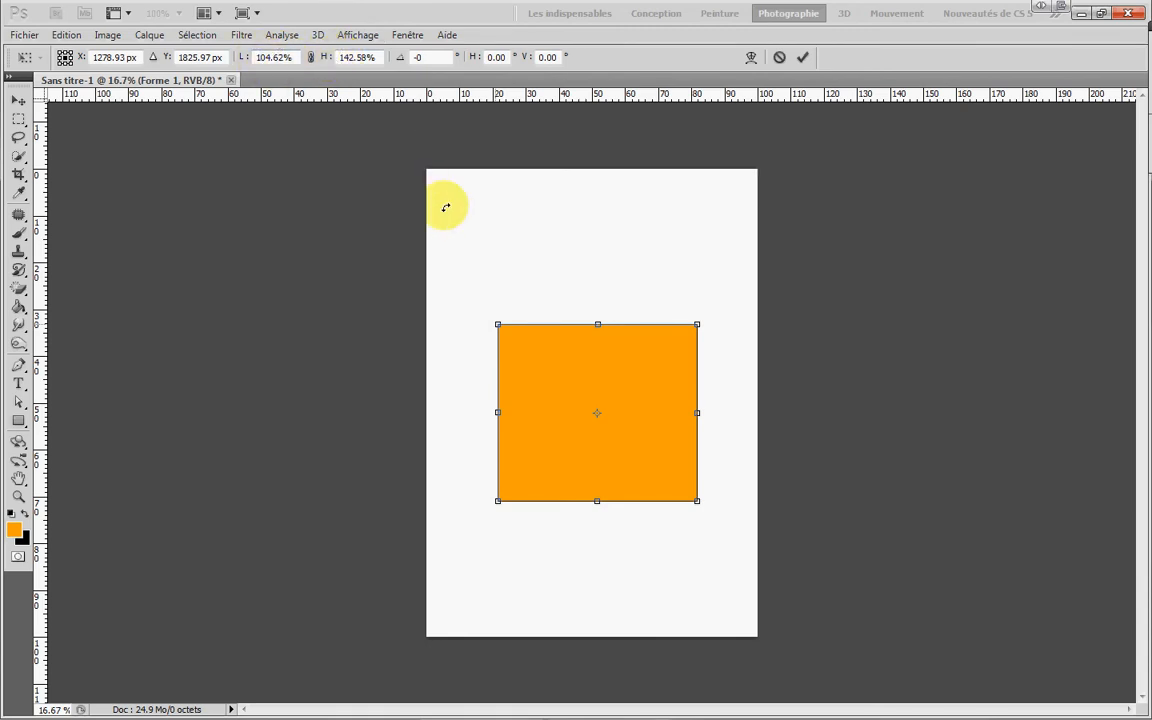
pyautogui.moveTo(497, 324); pyautogui.dragTo(516, 342)
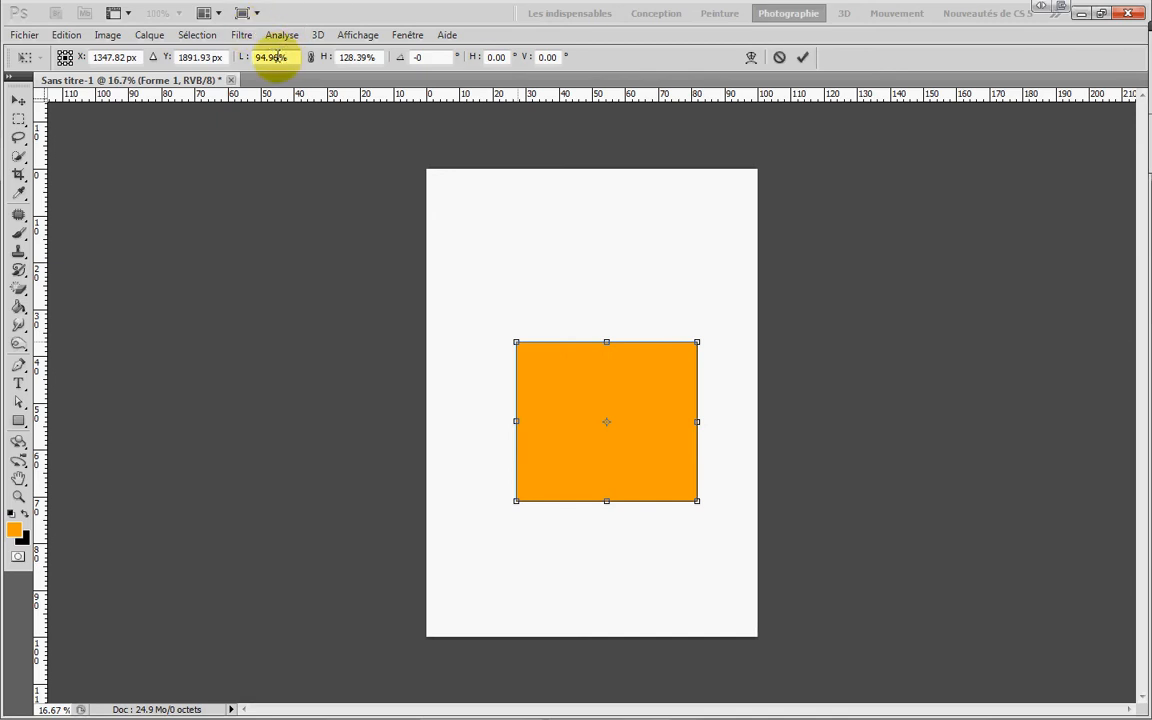
# Reset the orange rectangle's horizontal and vertical scale to 100% each.
pyautogui.click(243, 60)
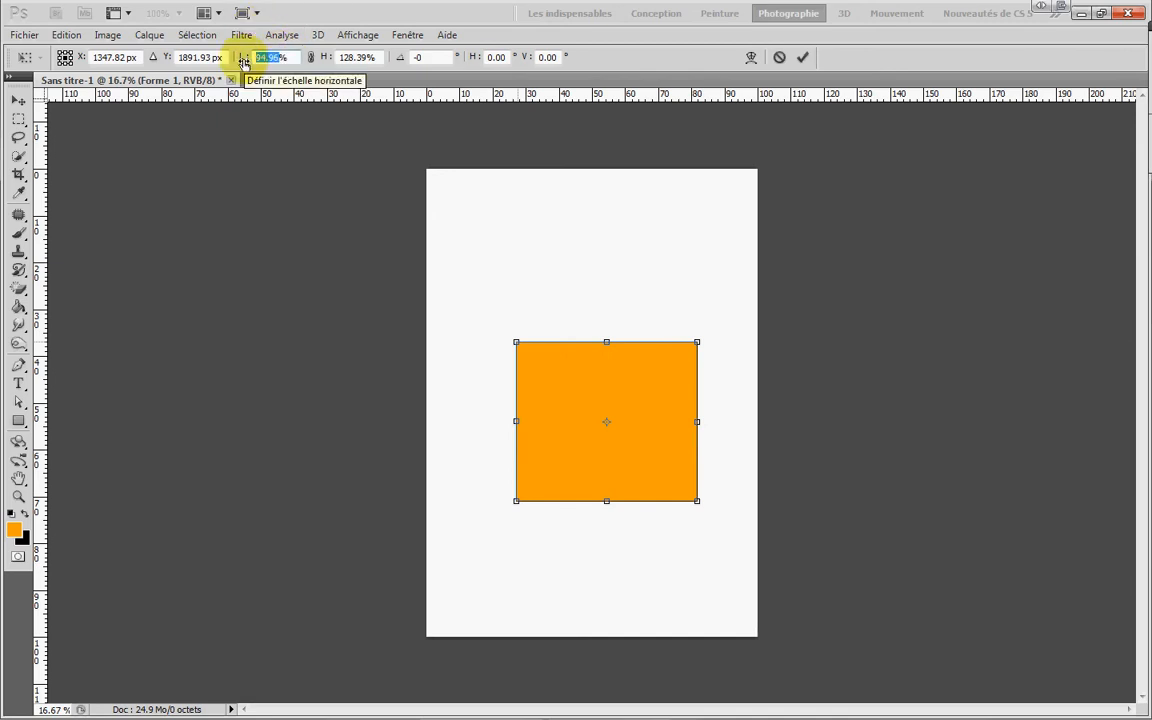
pyautogui.write('100')
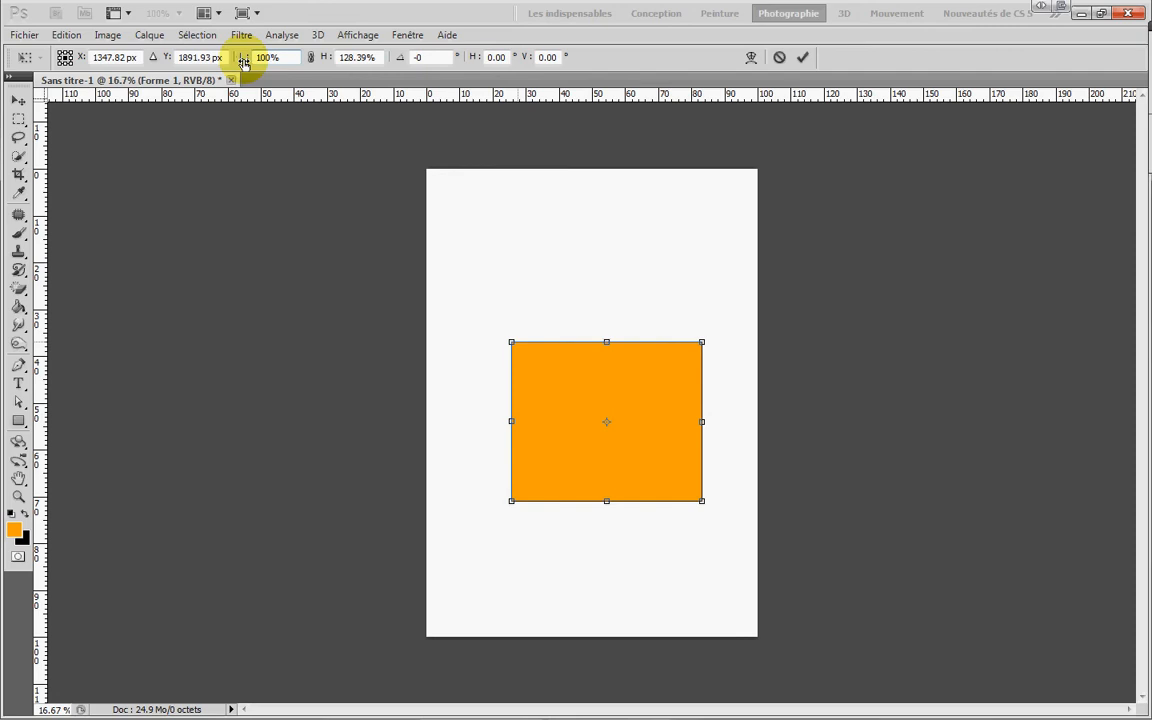
pyautogui.click(335, 57)
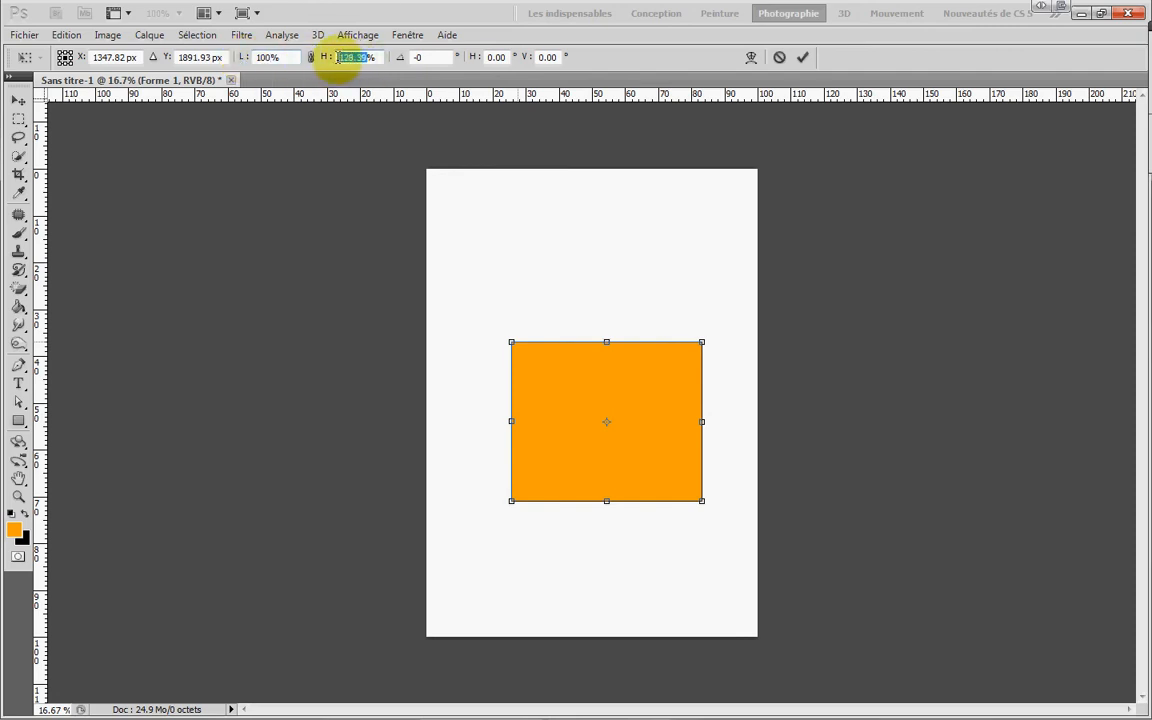
pyautogui.write('00')
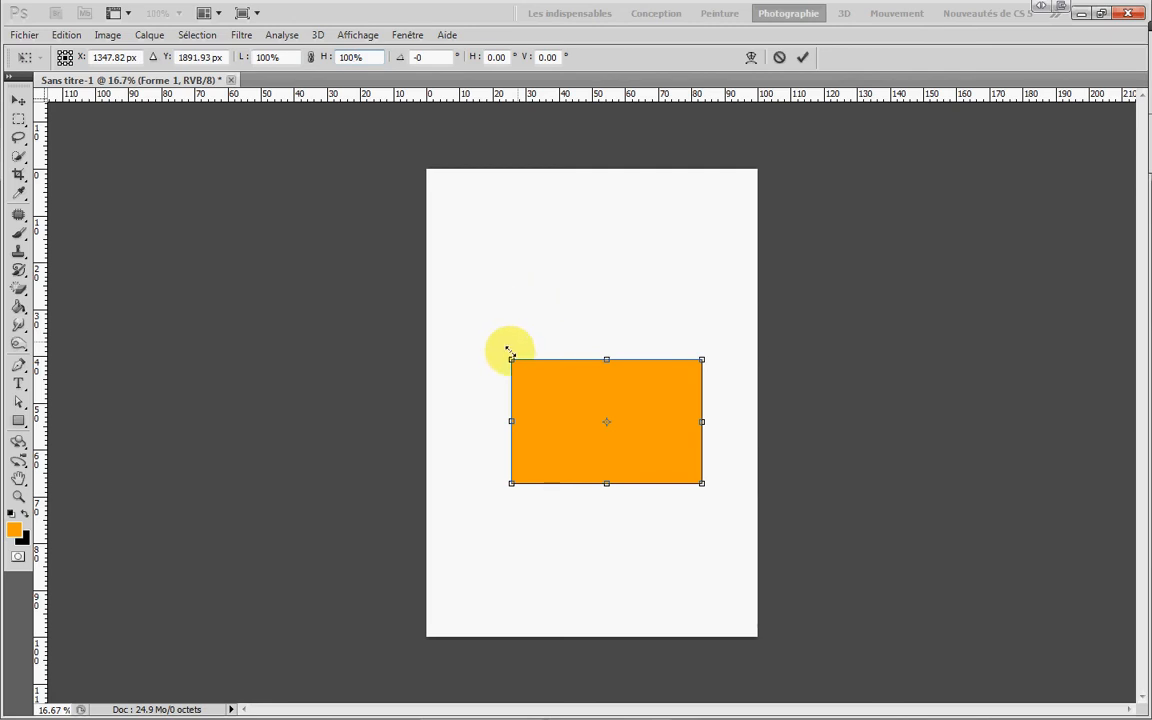
# Scale the orange rectangle proportionally to about 109% and stretch its height upward to about 114%.
pyautogui.moveTo(509, 355)
pyautogui.mouseDown()
pyautogui.moveTo(483, 321)
pyautogui.moveTo(512, 353)
pyautogui.moveTo(467, 322)
pyautogui.moveTo(492, 347)
pyautogui.mouseUp()
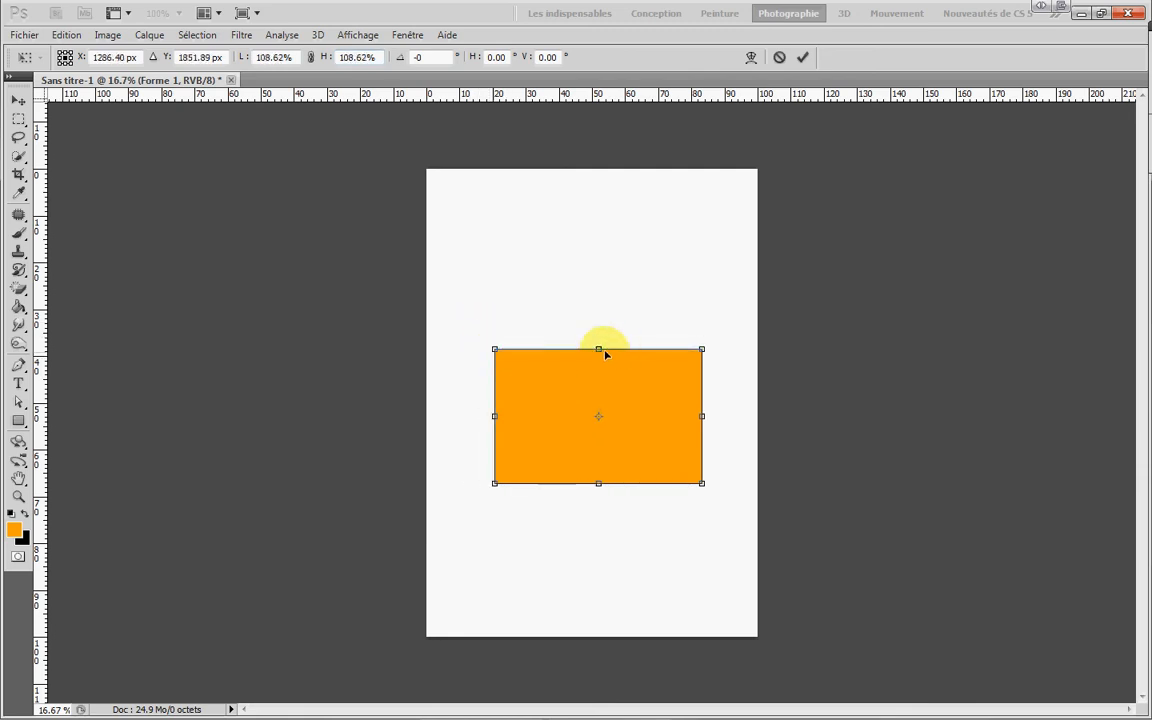
pyautogui.moveTo(599, 347); pyautogui.dragTo(627, 342)
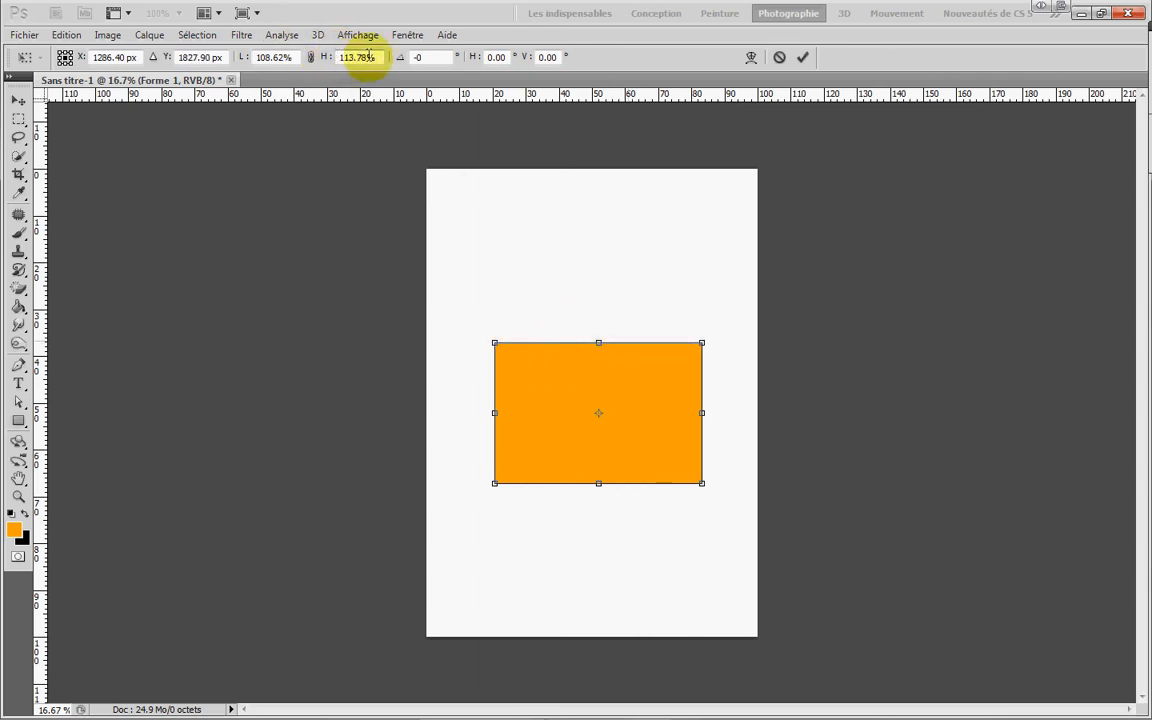
# Restore the orange rectangle's height scale and width scale to 100%.
pyautogui.moveTo(366, 57); pyautogui.dragTo(335, 59)
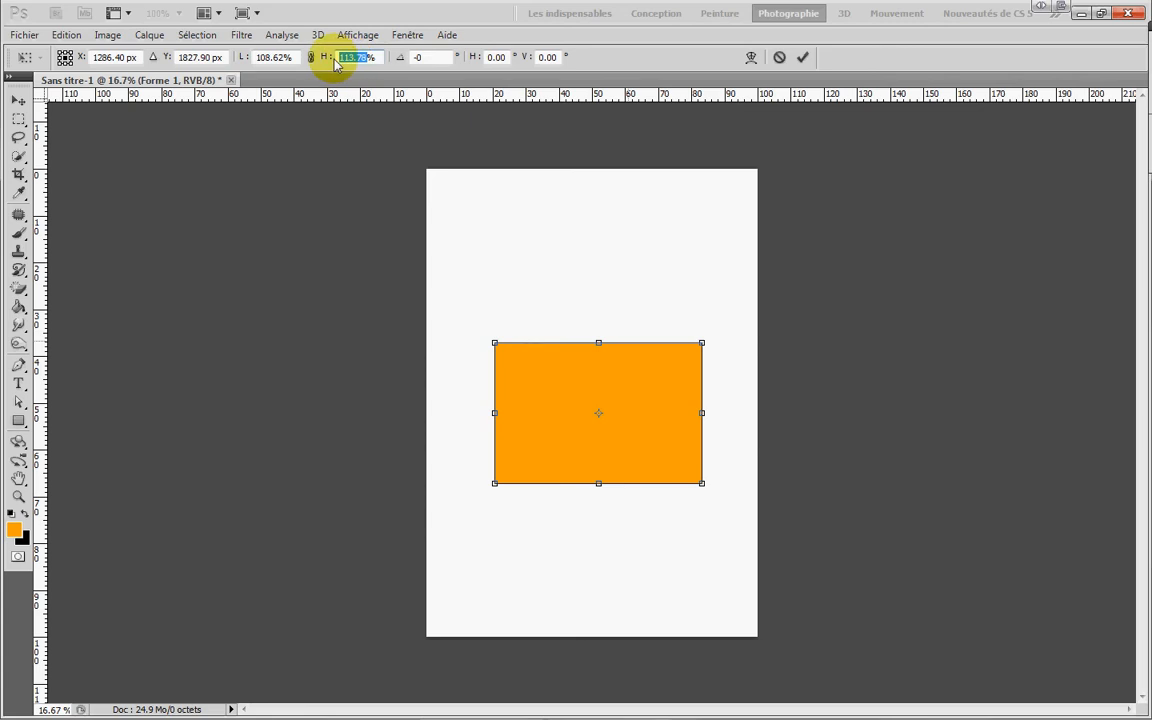
pyautogui.write('100')
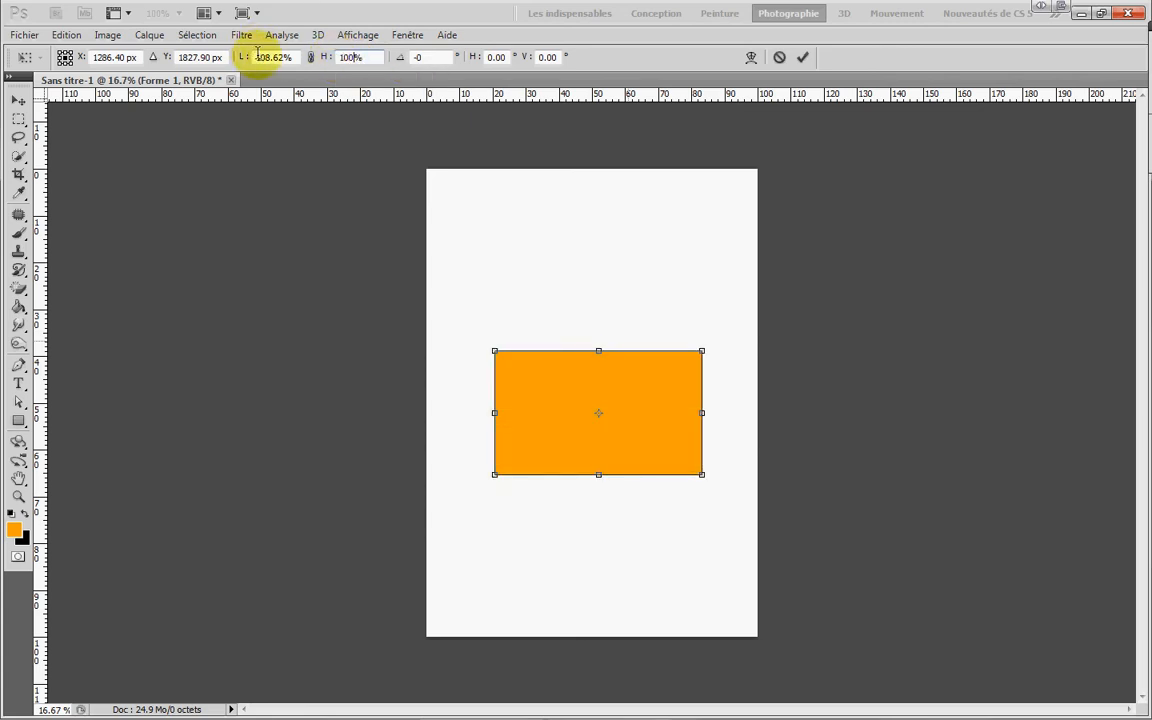
pyautogui.moveTo(289, 57); pyautogui.dragTo(257, 59)
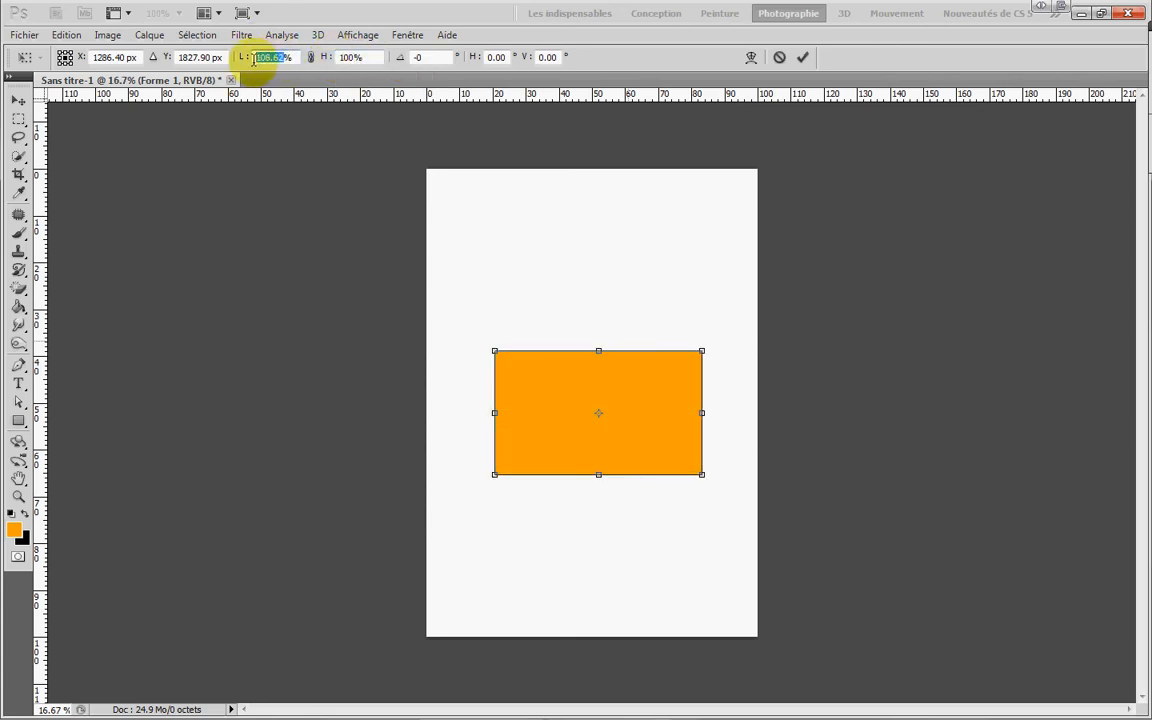
pyautogui.write('100')
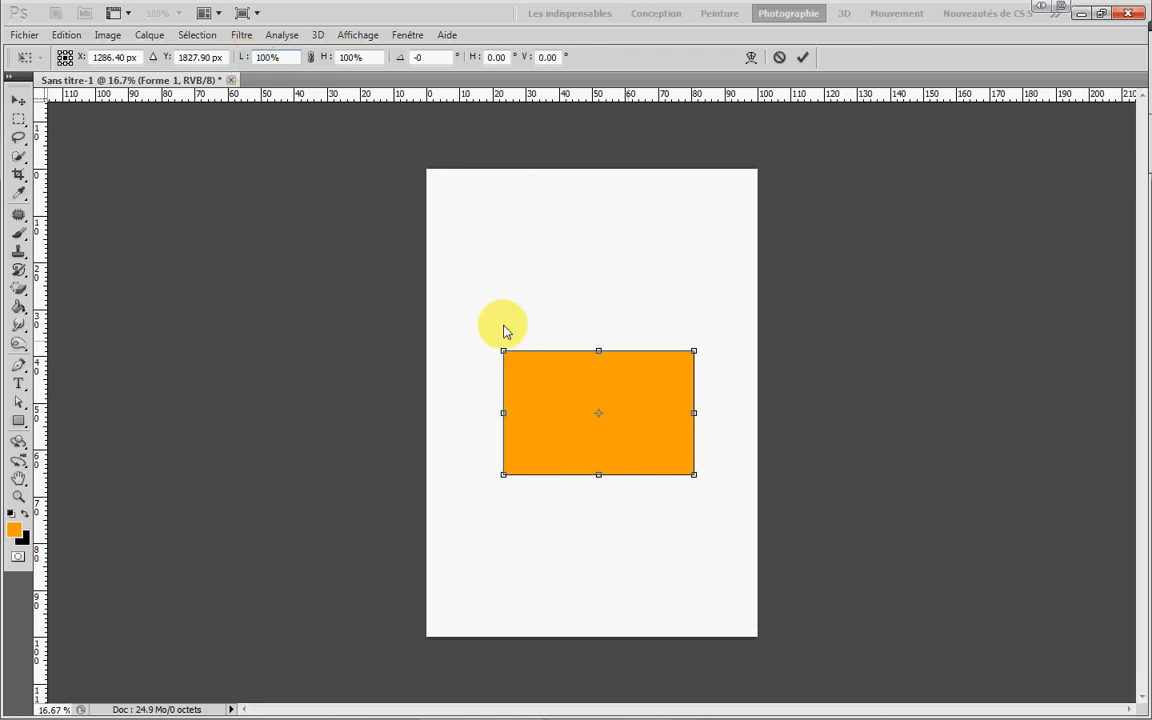
# Shrink the orange rectangle's height around its centre to about 99% and set the height scale back to 100%.
pyautogui.moveTo(502, 351)
pyautogui.mouseDown()
pyautogui.moveTo(480, 315)
pyautogui.moveTo(524, 352)
pyautogui.moveTo(491, 342)
pyautogui.moveTo(521, 306)
pyautogui.moveTo(487, 351)
pyautogui.moveTo(489, 330)
pyautogui.moveTo(501, 299)
pyautogui.moveTo(541, 294)
pyautogui.moveTo(526, 334)
pyautogui.moveTo(487, 331)
pyautogui.moveTo(532, 342)
pyautogui.moveTo(504, 352)
pyautogui.moveTo(514, 334)
pyautogui.moveTo(502, 353)
pyautogui.mouseUp()
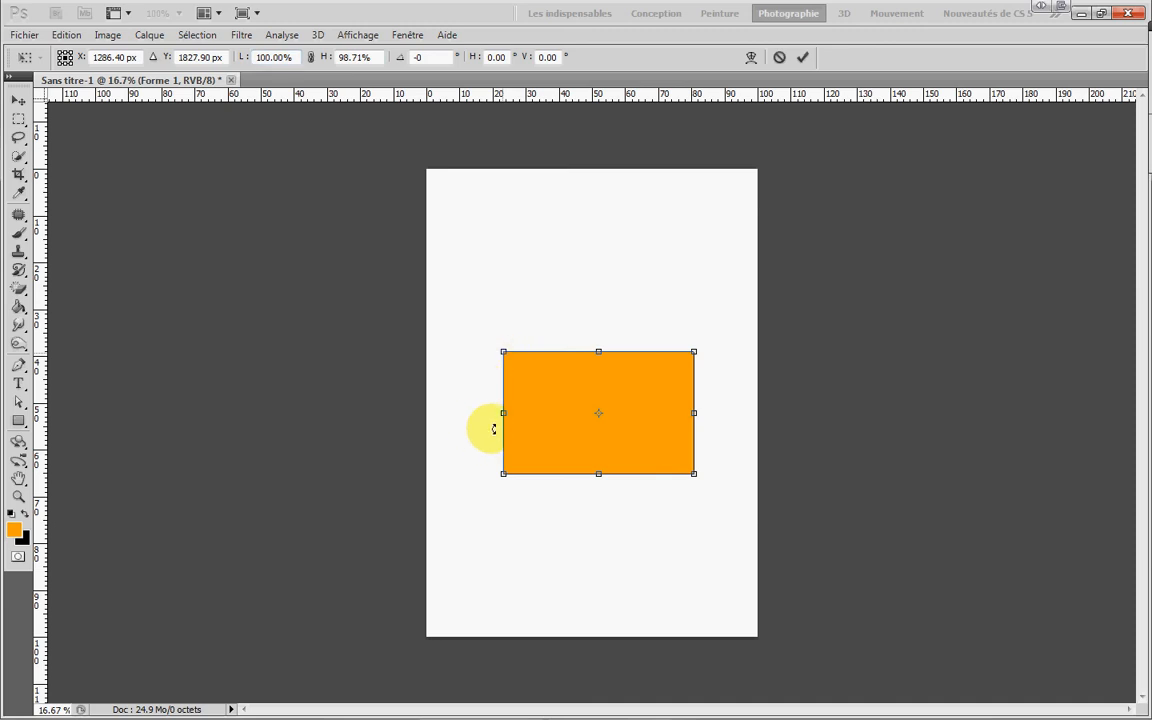
pyautogui.doubleClick(362, 57)
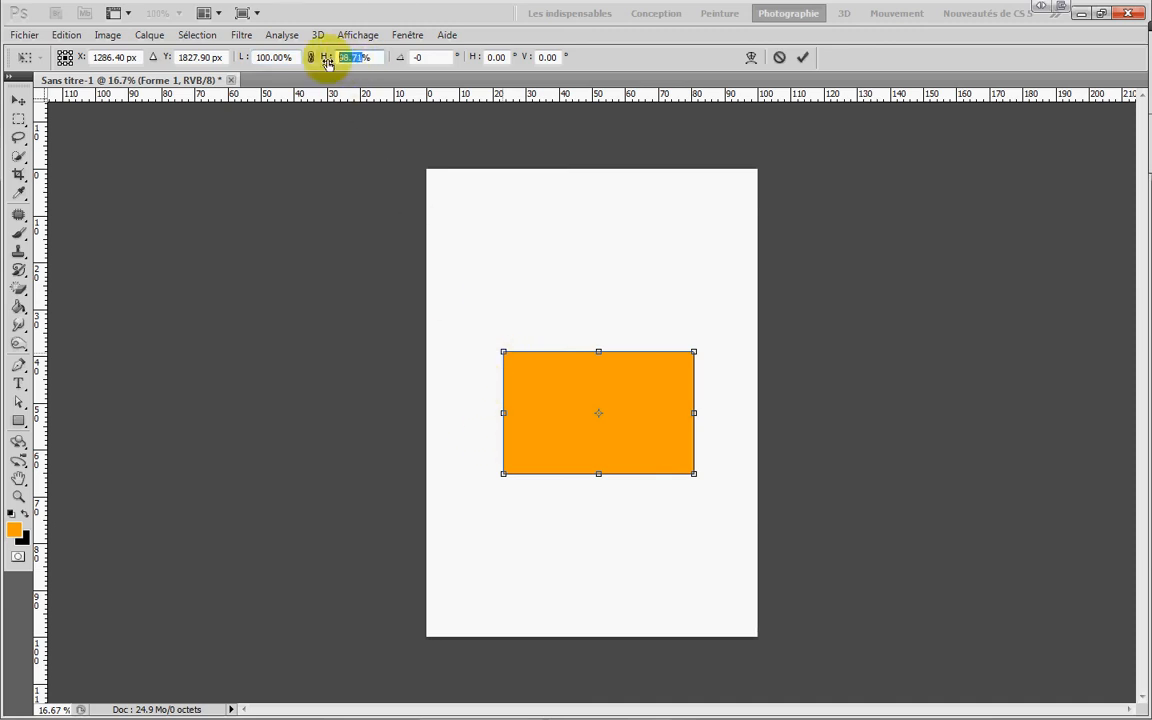
pyautogui.write('100')
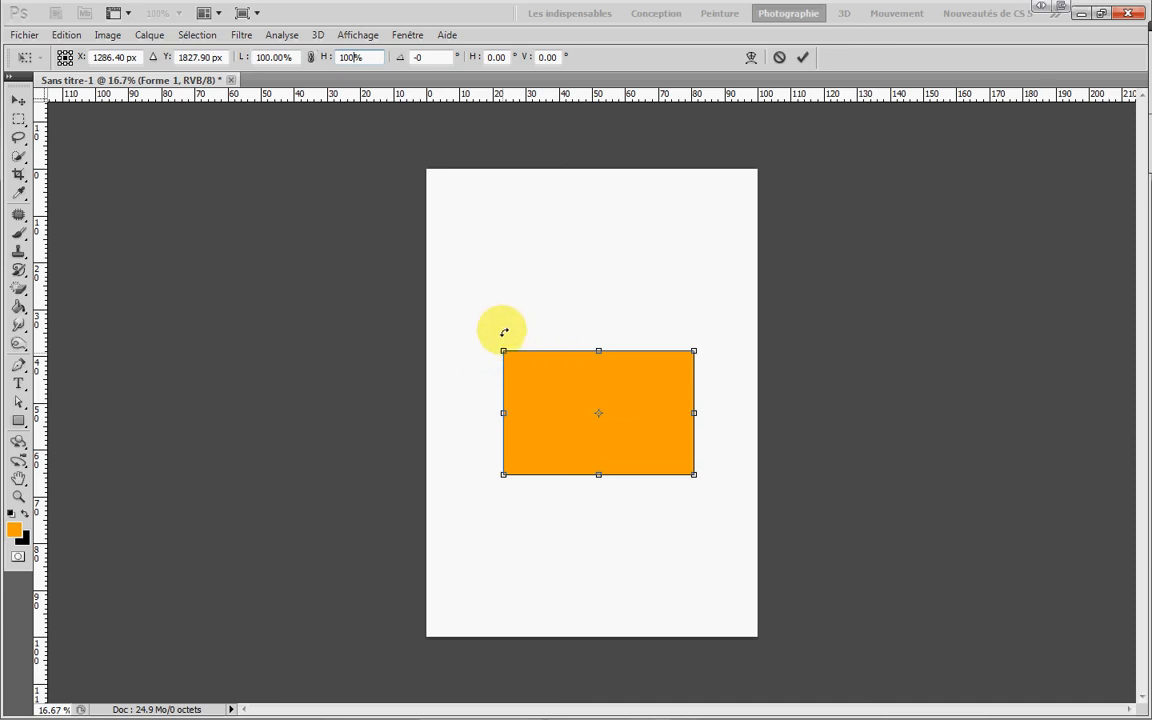
# Distort the orange rectangle's upper-left corner slightly downward and pull its upper edge down to about 98.7% height.
pyautogui.moveTo(503, 351)
pyautogui.mouseDown()
pyautogui.moveTo(502, 310)
pyautogui.moveTo(478, 301)
pyautogui.moveTo(460, 324)
pyautogui.moveTo(463, 381)
pyautogui.moveTo(535, 369)
pyautogui.moveTo(501, 342)
pyautogui.moveTo(503, 353)
pyautogui.mouseUp()
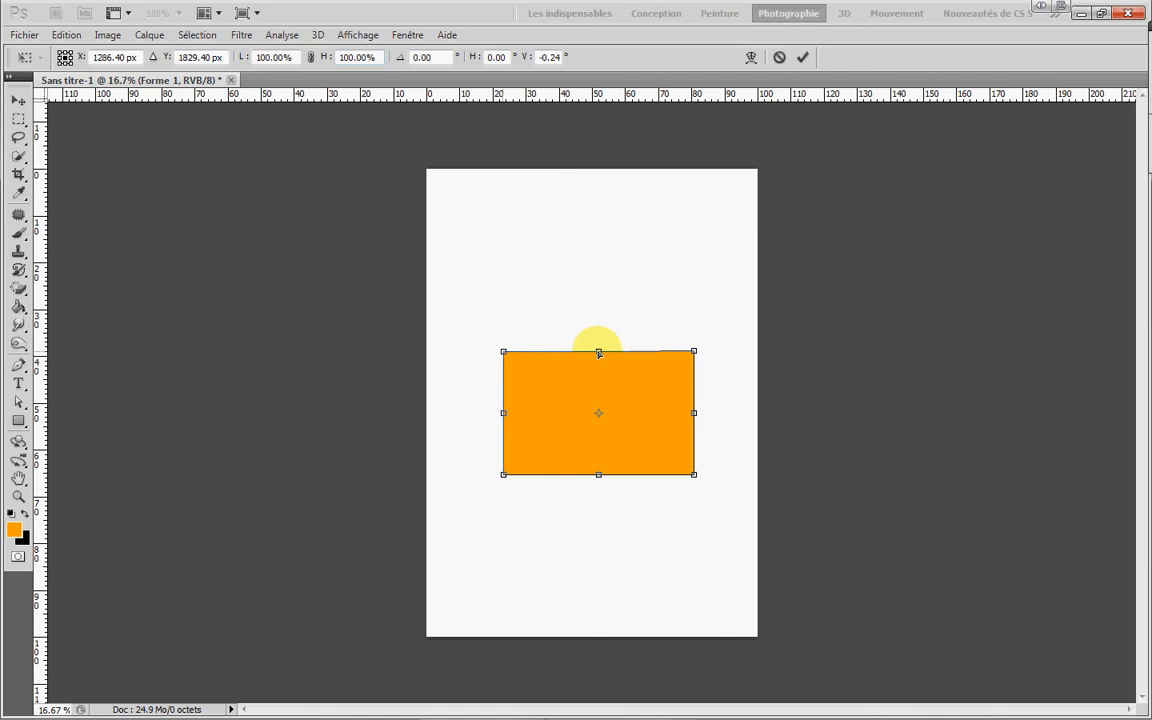
pyautogui.moveTo(598, 351)
pyautogui.mouseDown()
pyautogui.moveTo(599, 311)
pyautogui.moveTo(636, 316)
pyautogui.moveTo(630, 386)
pyautogui.moveTo(553, 388)
pyautogui.moveTo(578, 339)
pyautogui.moveTo(528, 361)
pyautogui.moveTo(630, 368)
pyautogui.moveTo(614, 350)
pyautogui.moveTo(592, 352)
pyautogui.moveTo(627, 355)
pyautogui.moveTo(597, 353)
pyautogui.mouseUp()
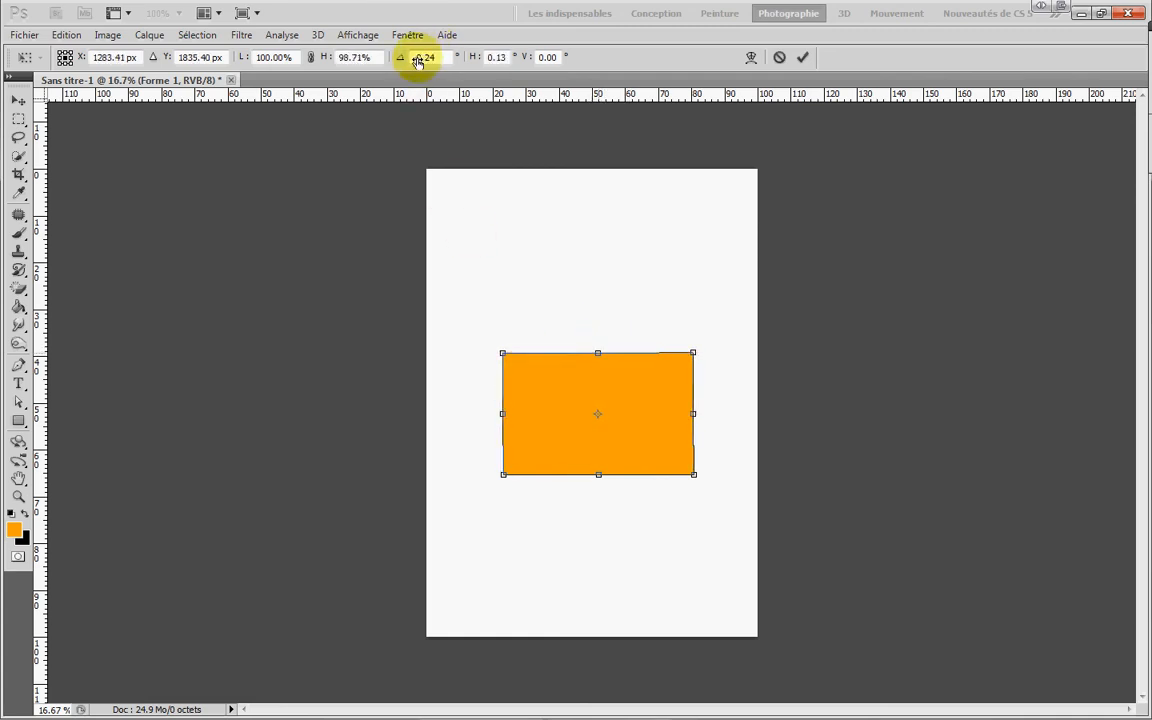
# Set the orange rectangle's rotation to -0° and its height scale to 100%.
pyautogui.click(435, 56)
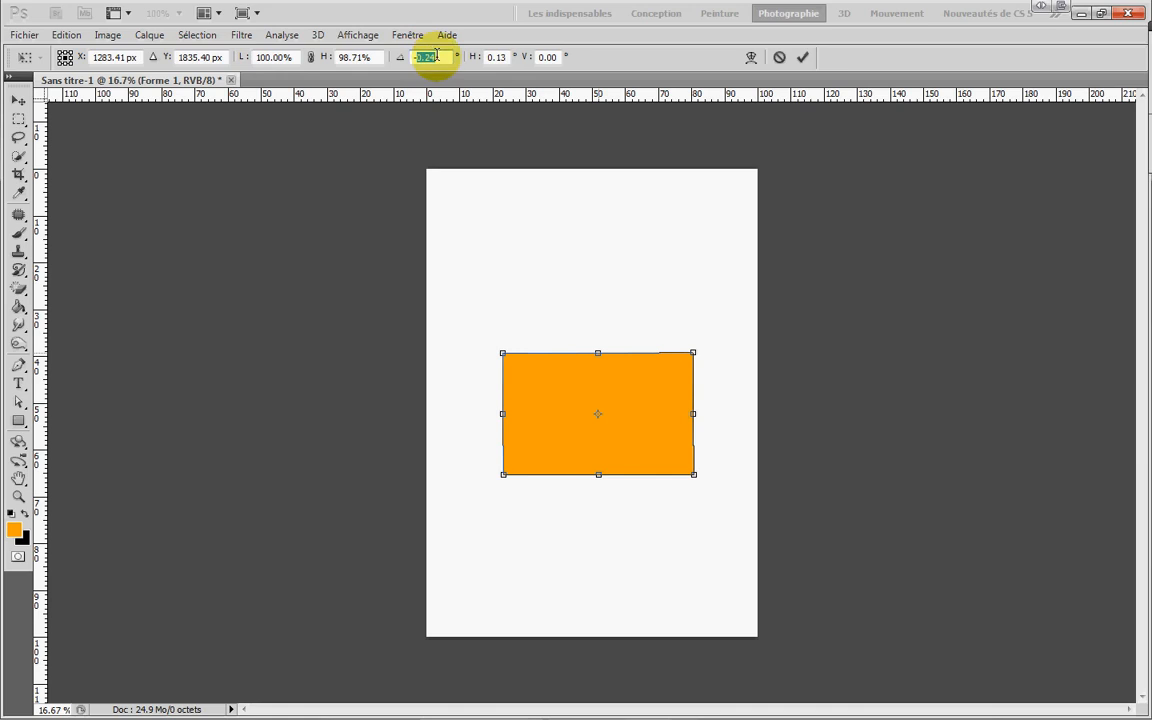
pyautogui.write('-0')
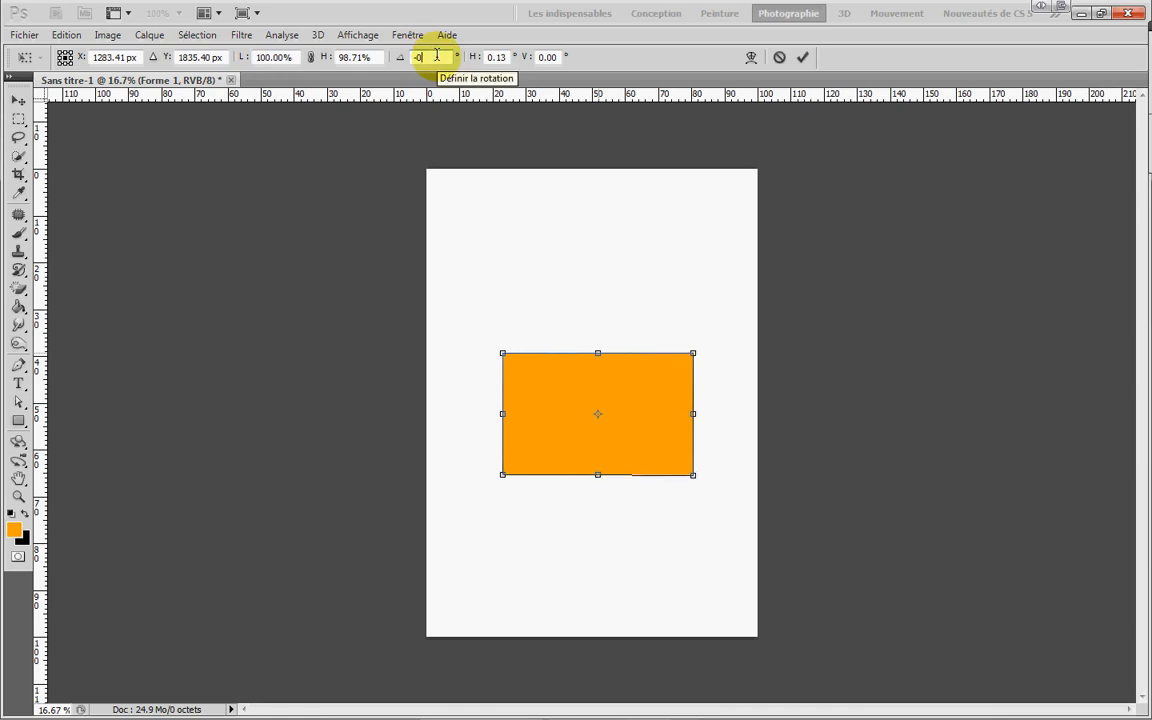
pyautogui.click(358, 57)
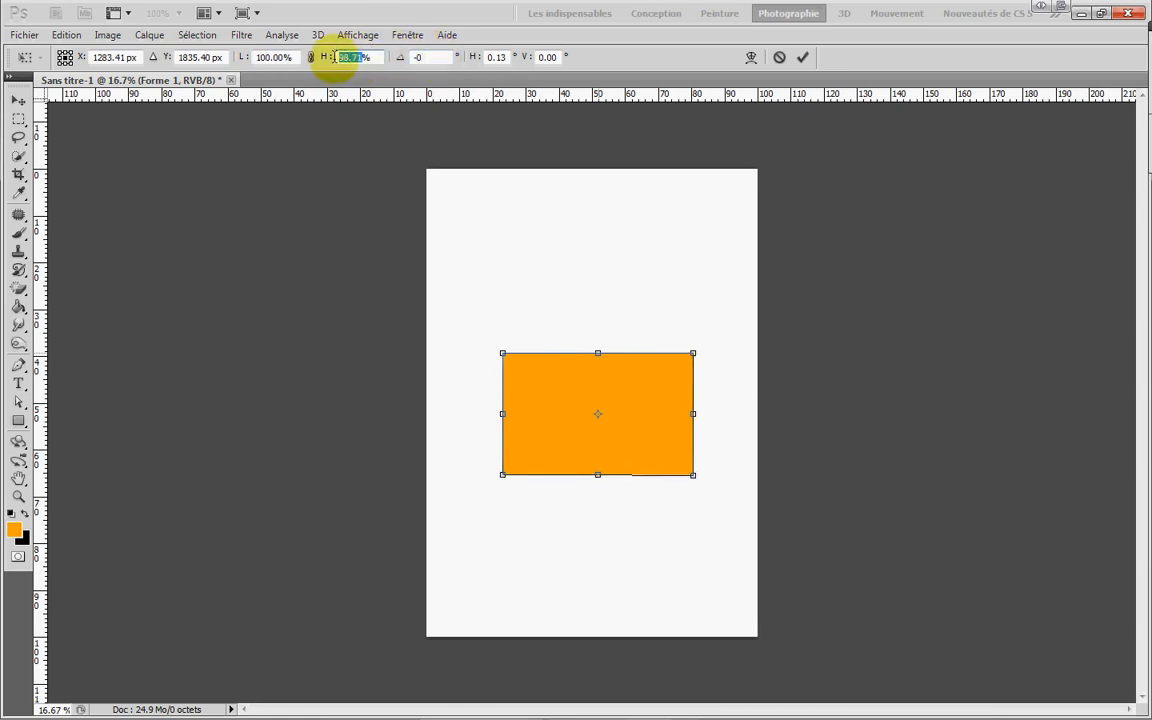
pyautogui.write('100')
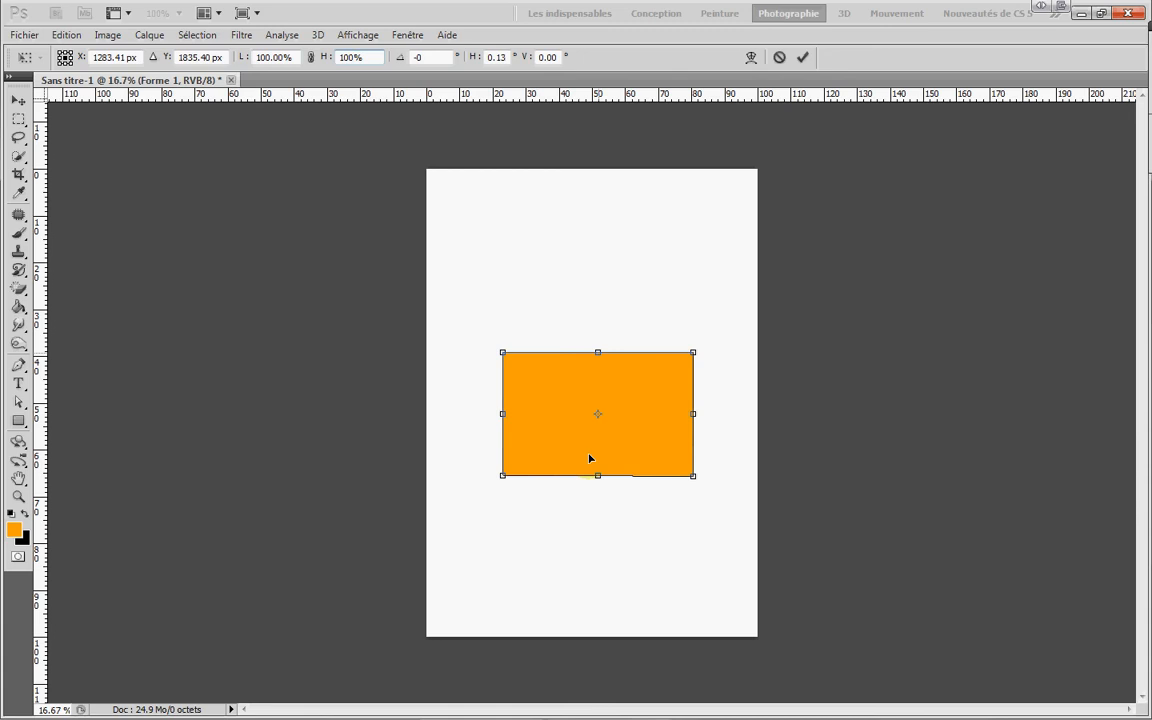
# Scale the orange rectangle proportionally around its centre to about 98.5%, and set its height and width scales back to 100%.
pyautogui.click(504, 353)
pyautogui.moveTo(502, 351); pyautogui.dragTo(543, 293)
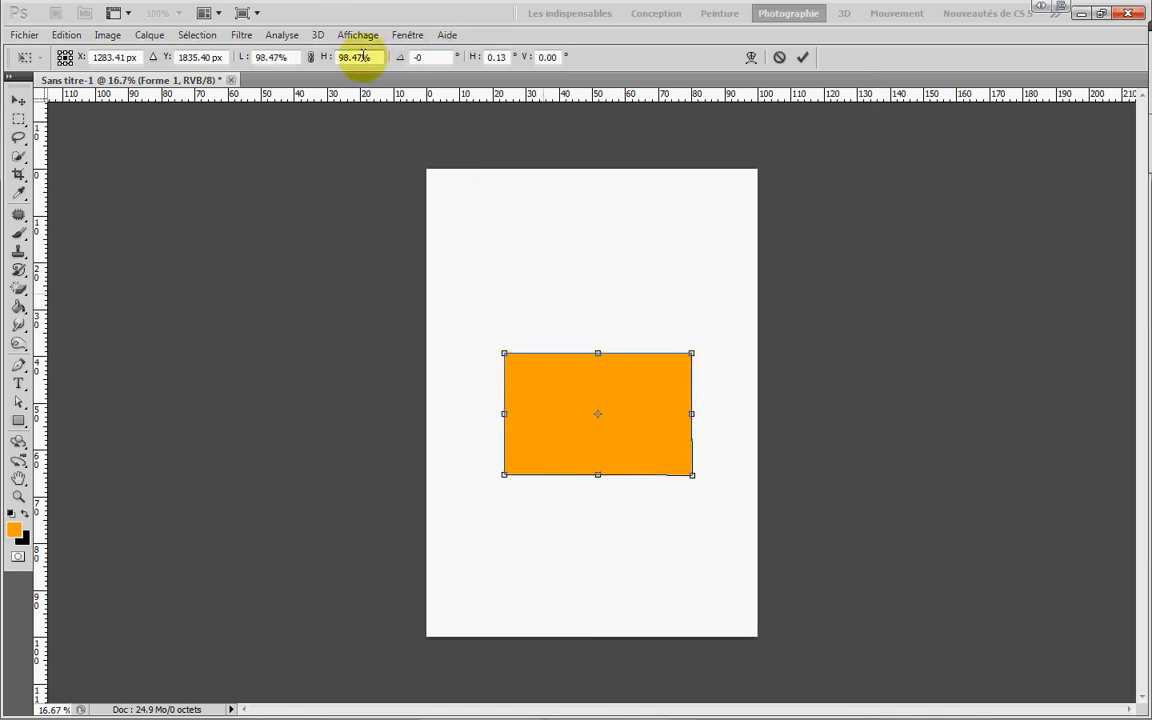
pyautogui.click(325, 58)
pyautogui.write('100')
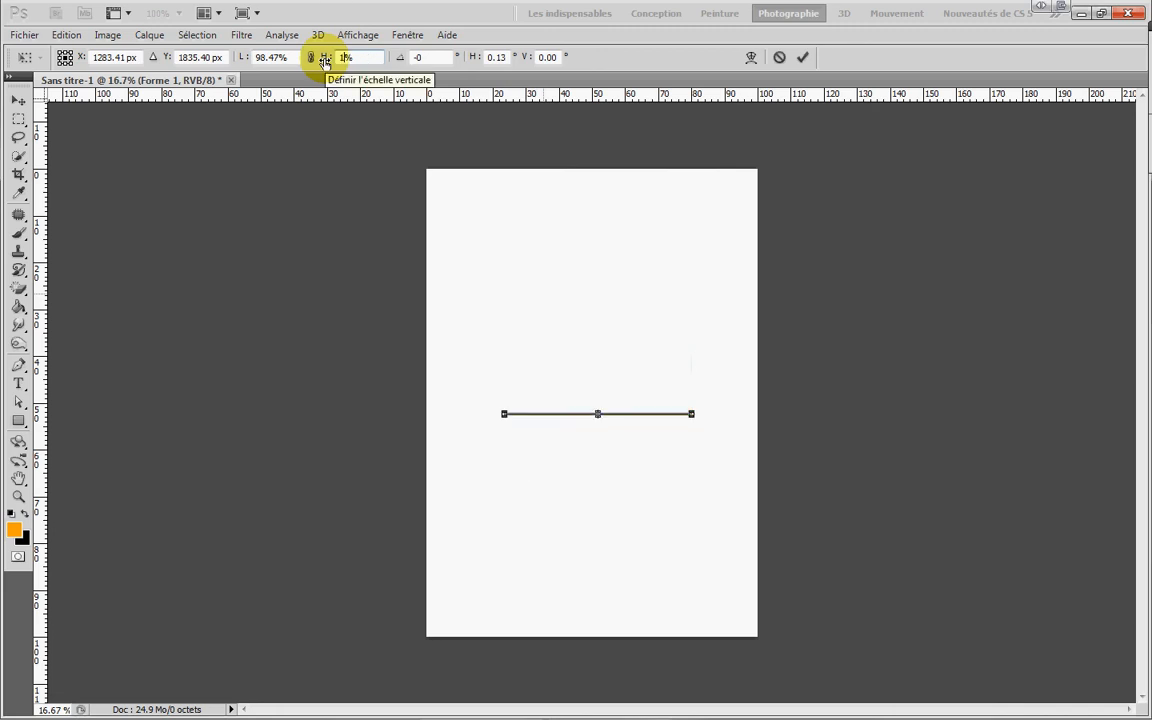
pyautogui.click(250, 58)
pyautogui.write('100')
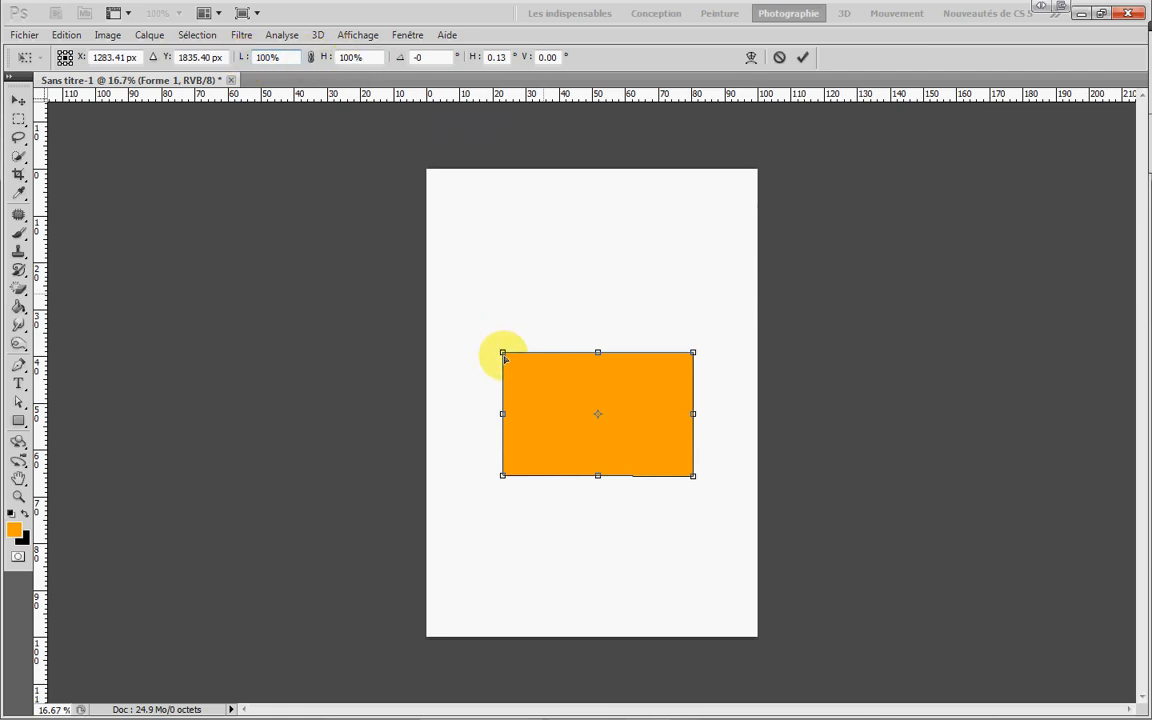
# Distort the orange rectangle's upper-left corner slightly and tilt the shape to about 2.4° rotation.
pyautogui.moveTo(503, 354)
pyautogui.mouseDown()
pyautogui.moveTo(504, 296)
pyautogui.moveTo(455, 311)
pyautogui.moveTo(547, 333)
pyautogui.moveTo(465, 345)
pyautogui.moveTo(560, 339)
pyautogui.moveTo(486, 360)
pyautogui.moveTo(513, 337)
pyautogui.moveTo(507, 283)
pyautogui.moveTo(507, 352)
pyautogui.moveTo(566, 342)
pyautogui.moveTo(550, 426)
pyautogui.moveTo(470, 361)
pyautogui.moveTo(507, 358)
pyautogui.moveTo(504, 338)
pyautogui.moveTo(505, 356)
pyautogui.mouseUp()
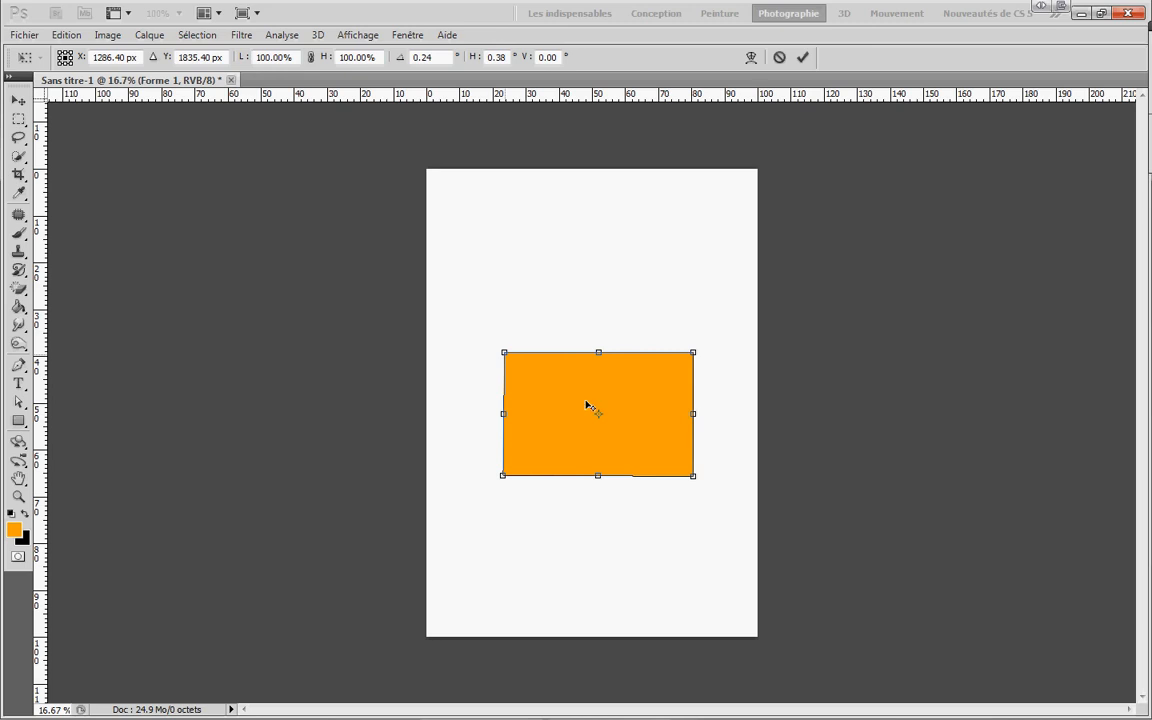
pyautogui.moveTo(505, 353)
pyautogui.mouseDown()
pyautogui.moveTo(507, 285)
pyautogui.moveTo(503, 450)
pyautogui.moveTo(509, 327)
pyautogui.moveTo(571, 352)
pyautogui.moveTo(526, 366)
pyautogui.moveTo(463, 362)
pyautogui.moveTo(486, 339)
pyautogui.moveTo(516, 338)
pyautogui.moveTo(505, 343)
pyautogui.moveTo(545, 370)
pyautogui.moveTo(510, 363)
pyautogui.moveTo(506, 345)
pyautogui.mouseUp()
# Set the orange shape's height and width scales to 100%, and its rotation and horizontal skew to 0°.
pyautogui.moveTo(375, 57); pyautogui.dragTo(337, 57)
pyautogui.write('100')
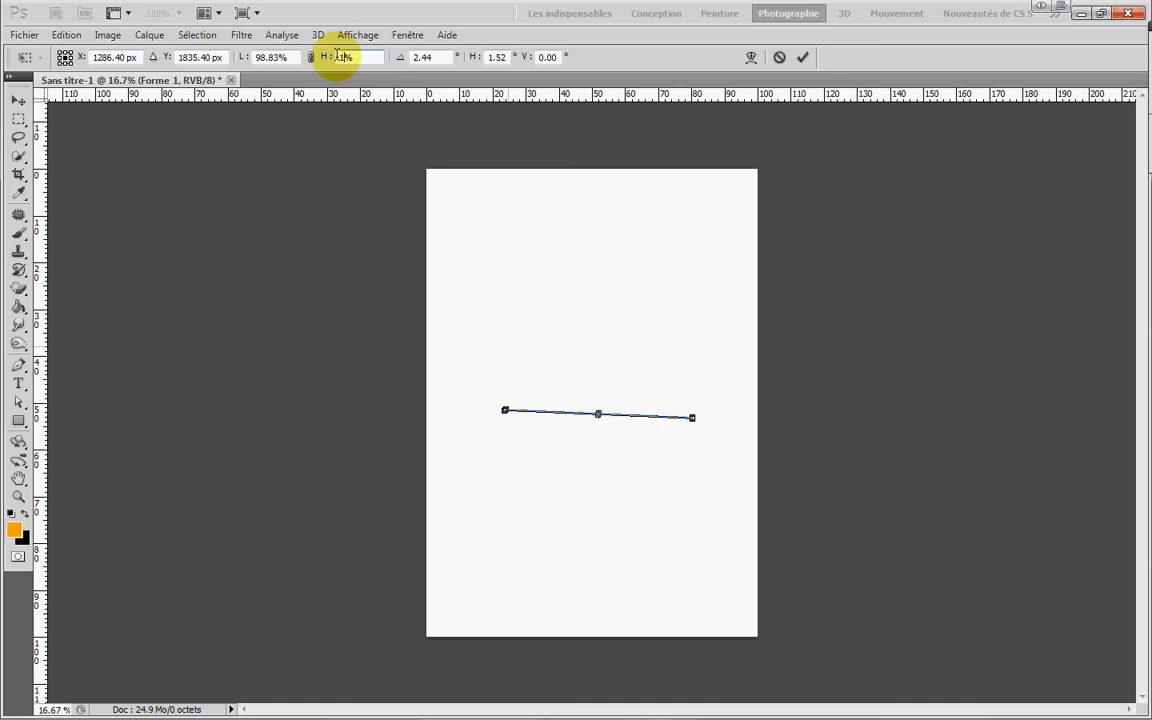
pyautogui.moveTo(279, 59); pyautogui.dragTo(248, 68)
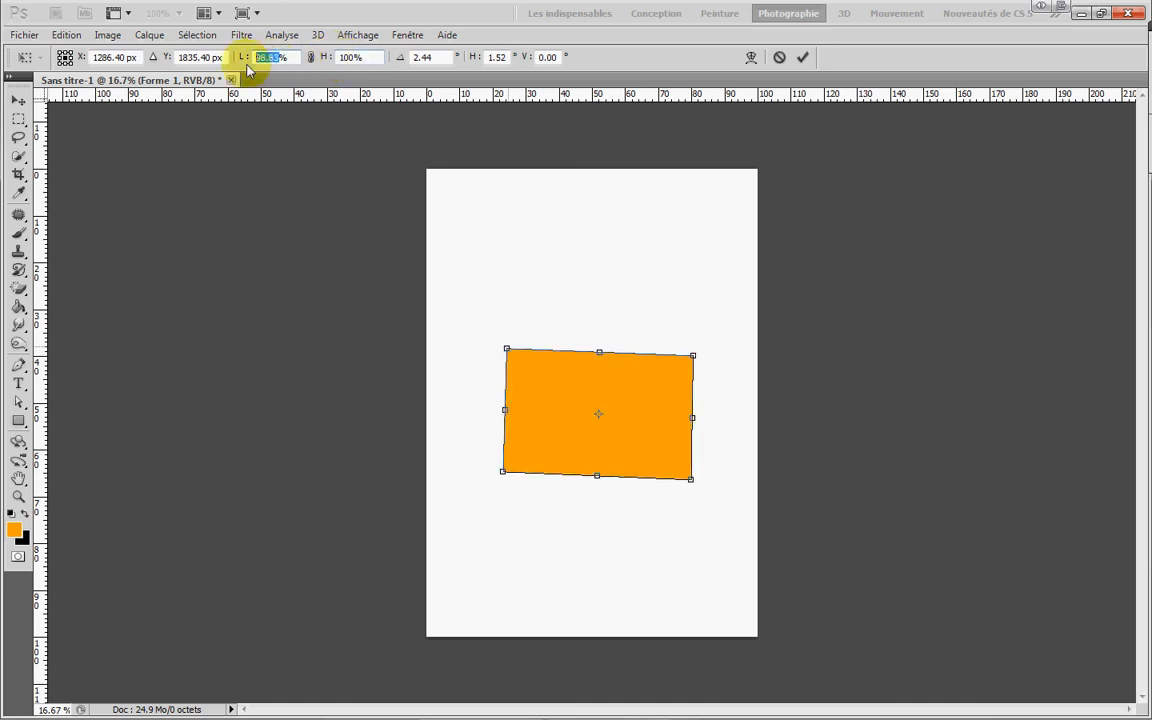
pyautogui.write('100')
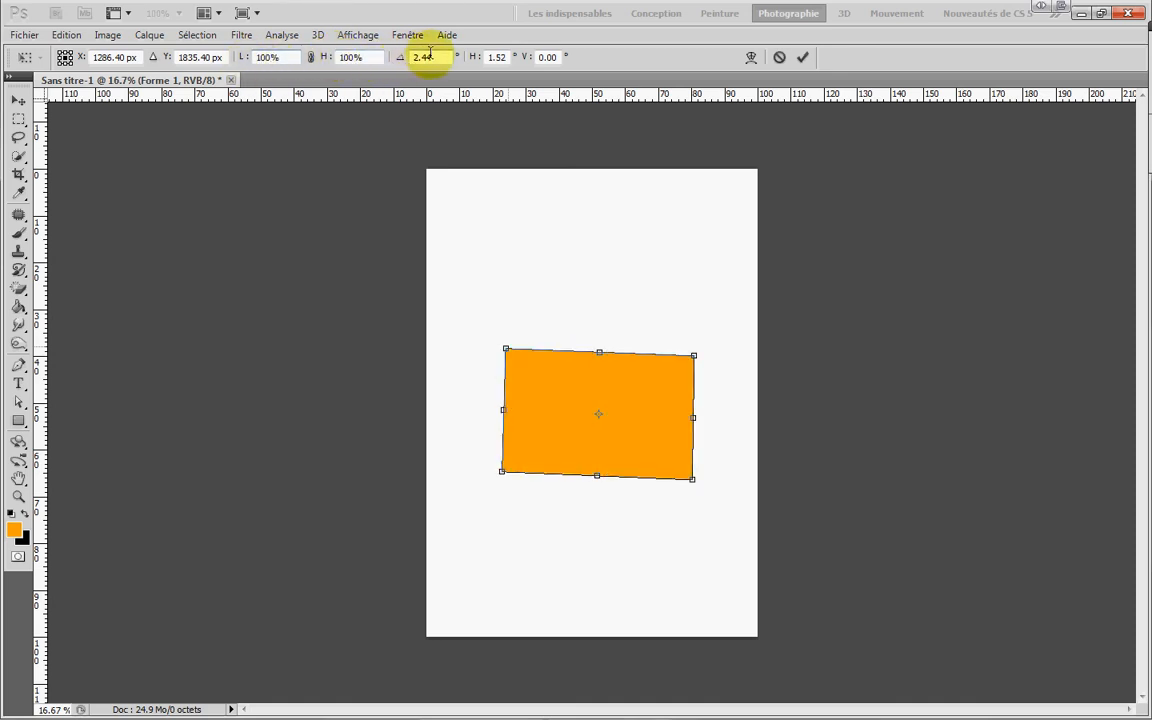
pyautogui.moveTo(430, 57); pyautogui.dragTo(406, 64)
pyautogui.write('0')
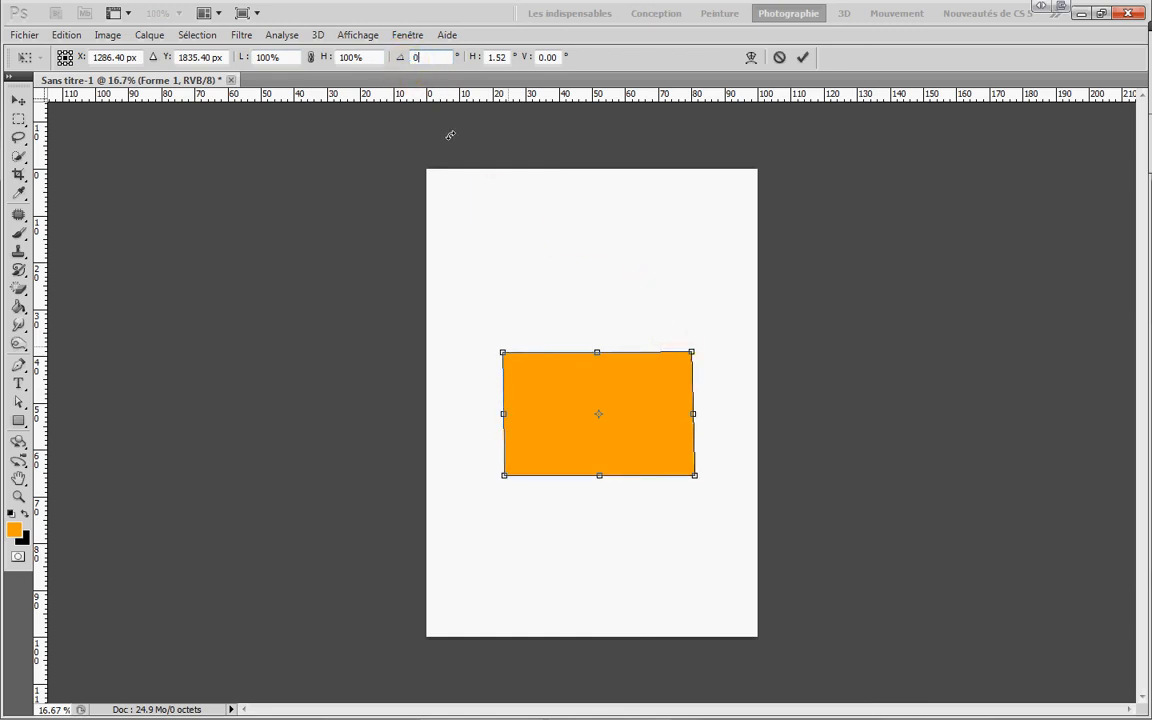
pyautogui.click(507, 57)
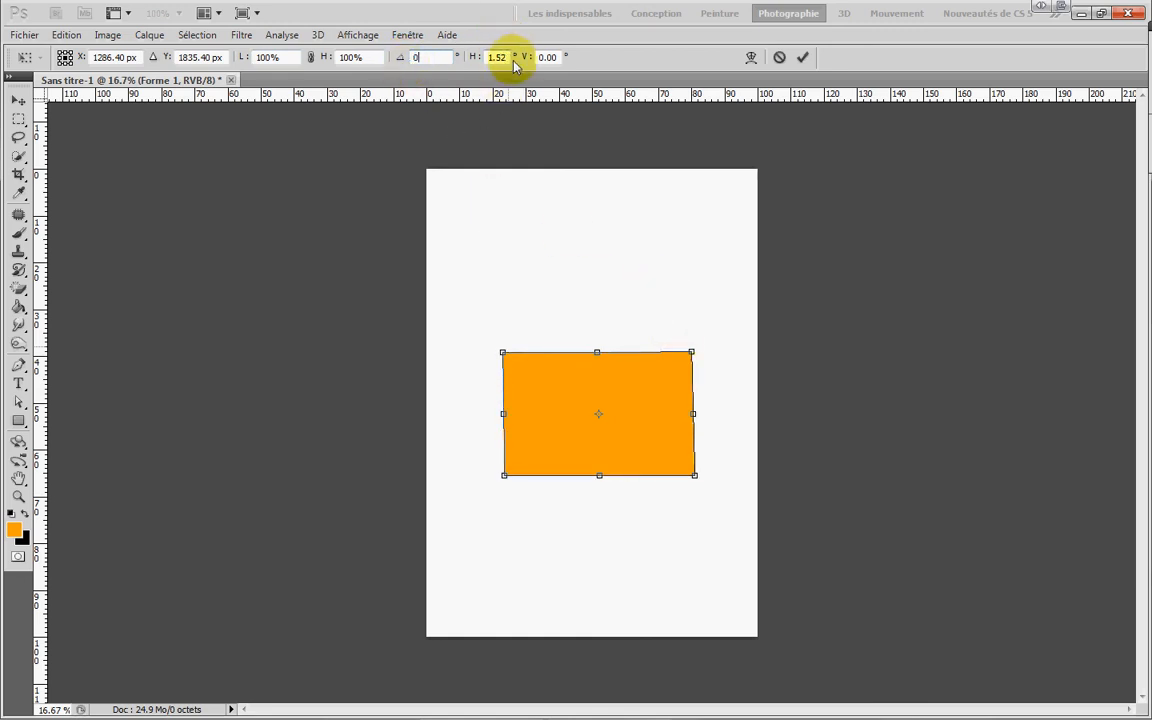
pyautogui.moveTo(507, 57); pyautogui.dragTo(488, 57)
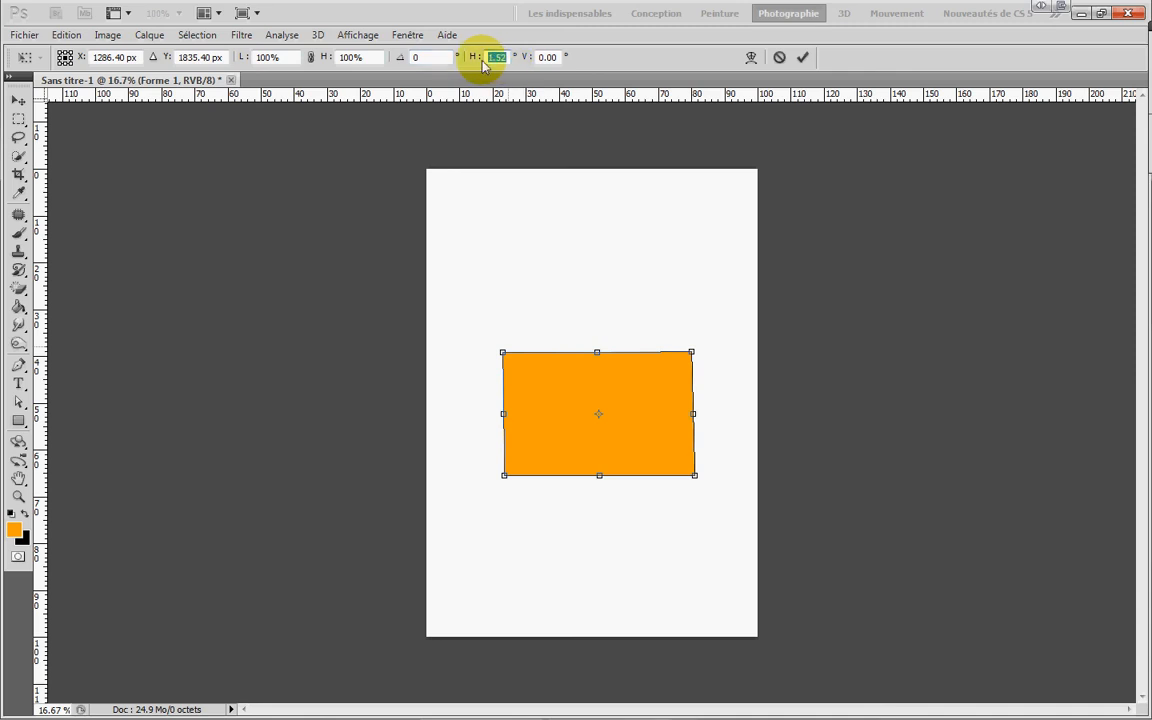
pyautogui.write('0')
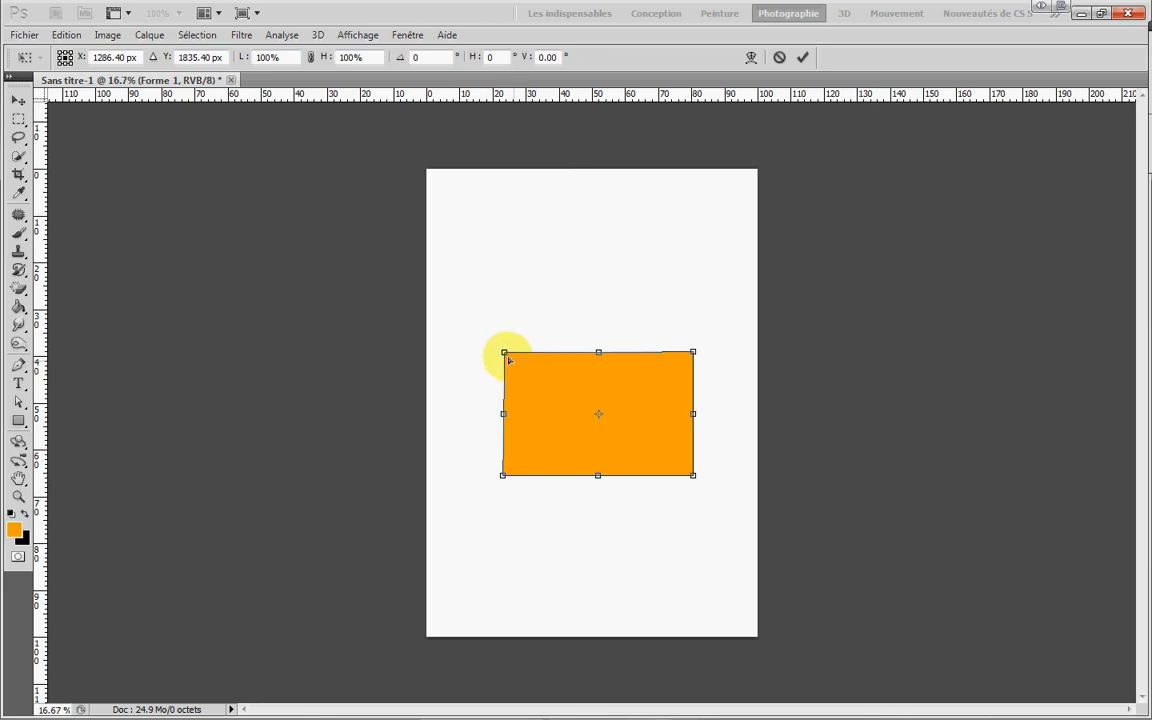
# Widen the orange shape's upper edge in perspective to about 113%, and skew it into a slanted shape with about -20.3° horizontal skew.
pyautogui.moveTo(504, 351)
pyautogui.mouseDown()
pyautogui.moveTo(481, 303)
pyautogui.moveTo(455, 352)
pyautogui.moveTo(558, 345)
pyautogui.moveTo(532, 327)
pyautogui.moveTo(491, 353)
pyautogui.mouseUp()
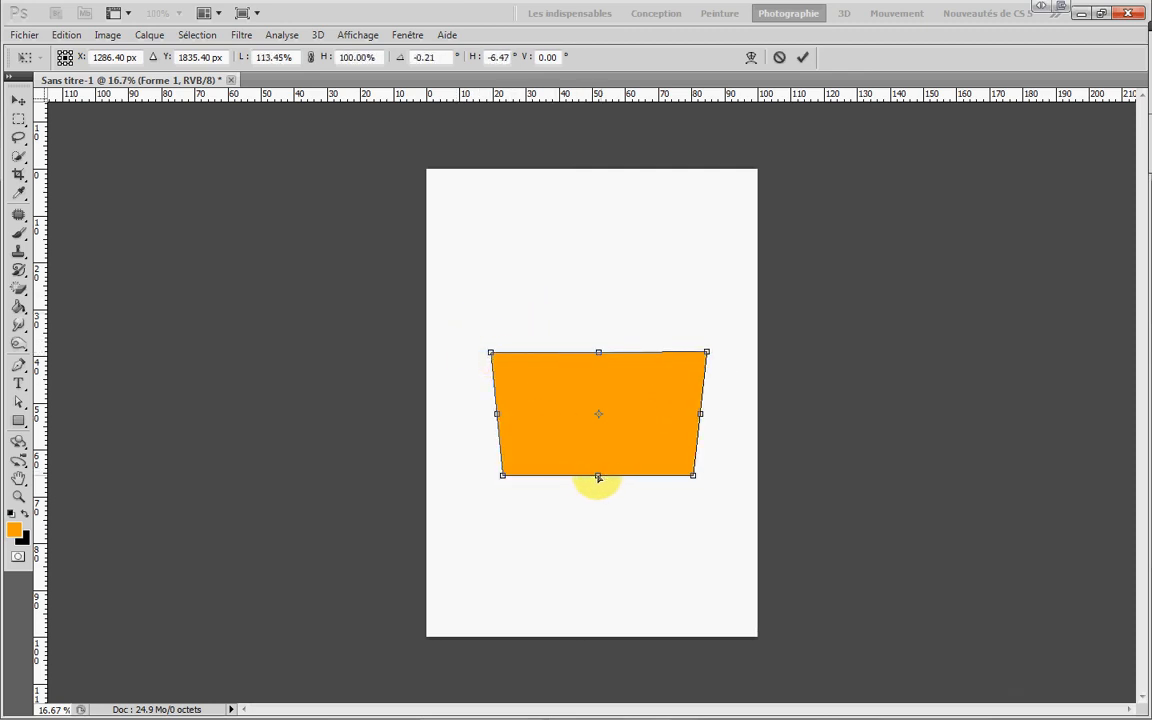
pyautogui.moveTo(598, 476); pyautogui.dragTo(548, 403)
pyautogui.moveTo(597, 411); pyautogui.dragTo(568, 413)
pyautogui.moveTo(703, 420)
pyautogui.mouseDown()
pyautogui.moveTo(712, 404)
pyautogui.moveTo(702, 442)
pyautogui.mouseUp()
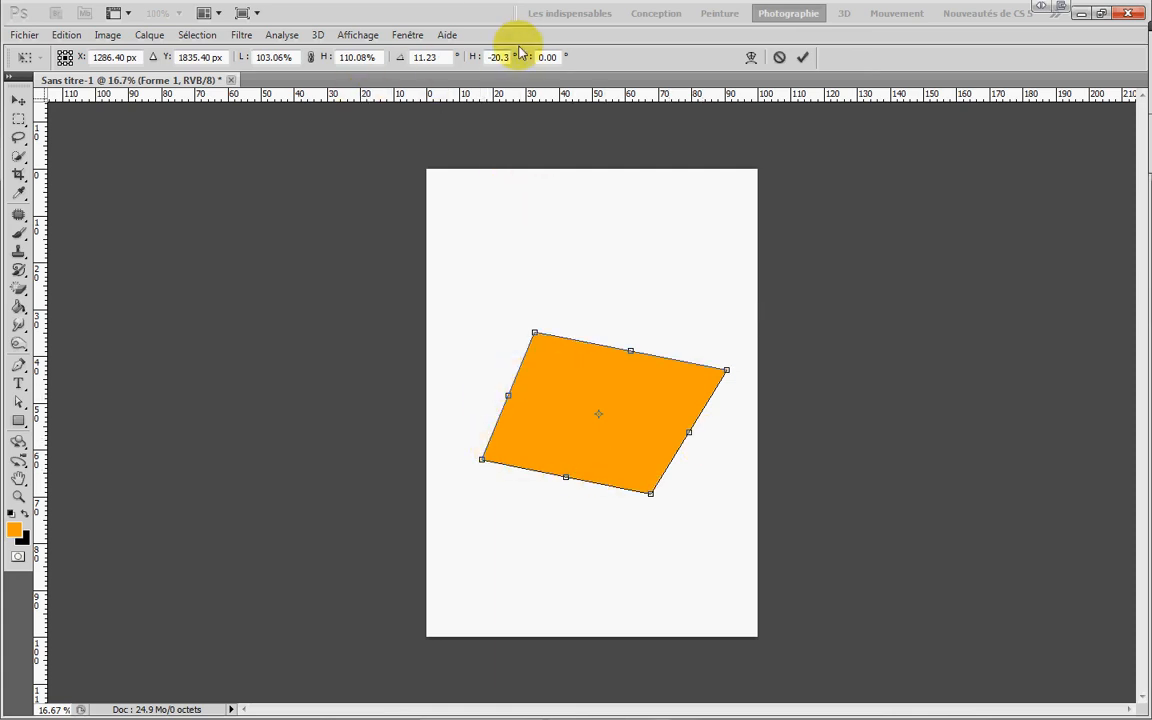
# Set the slanted shape's rotation and horizontal skew to 0° and its height and width scales to 100%.
pyautogui.click(417, 57)
pyautogui.write('0')
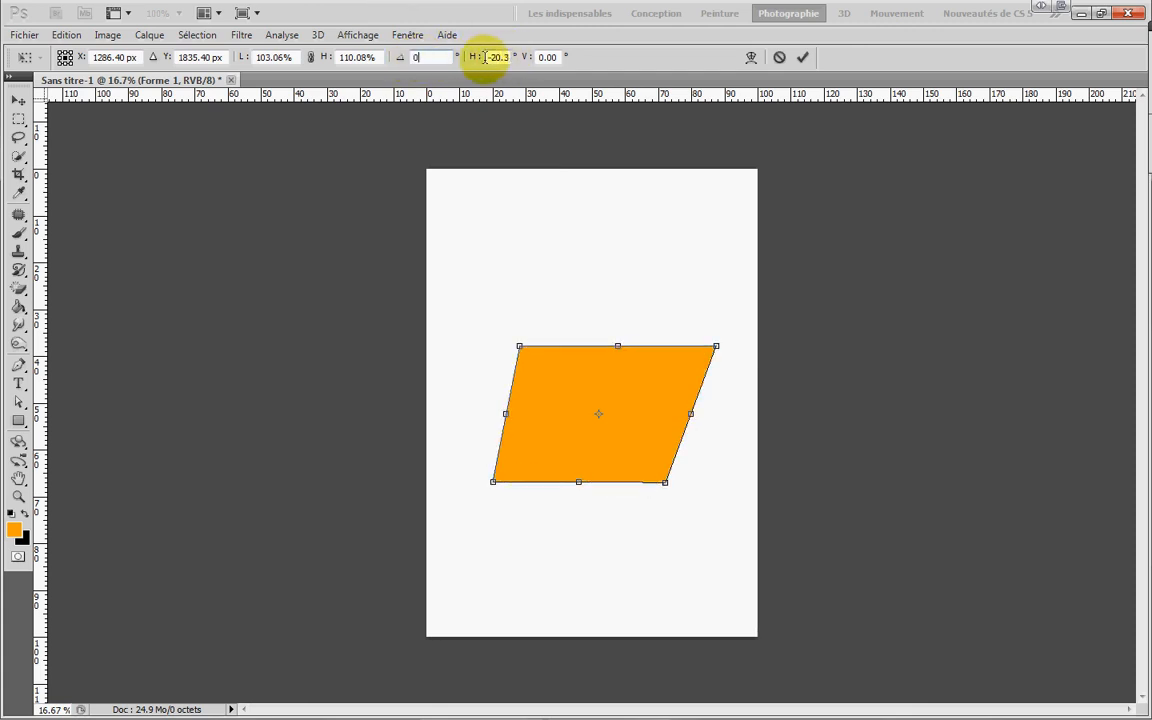
pyautogui.click(503, 57)
pyautogui.write('0')
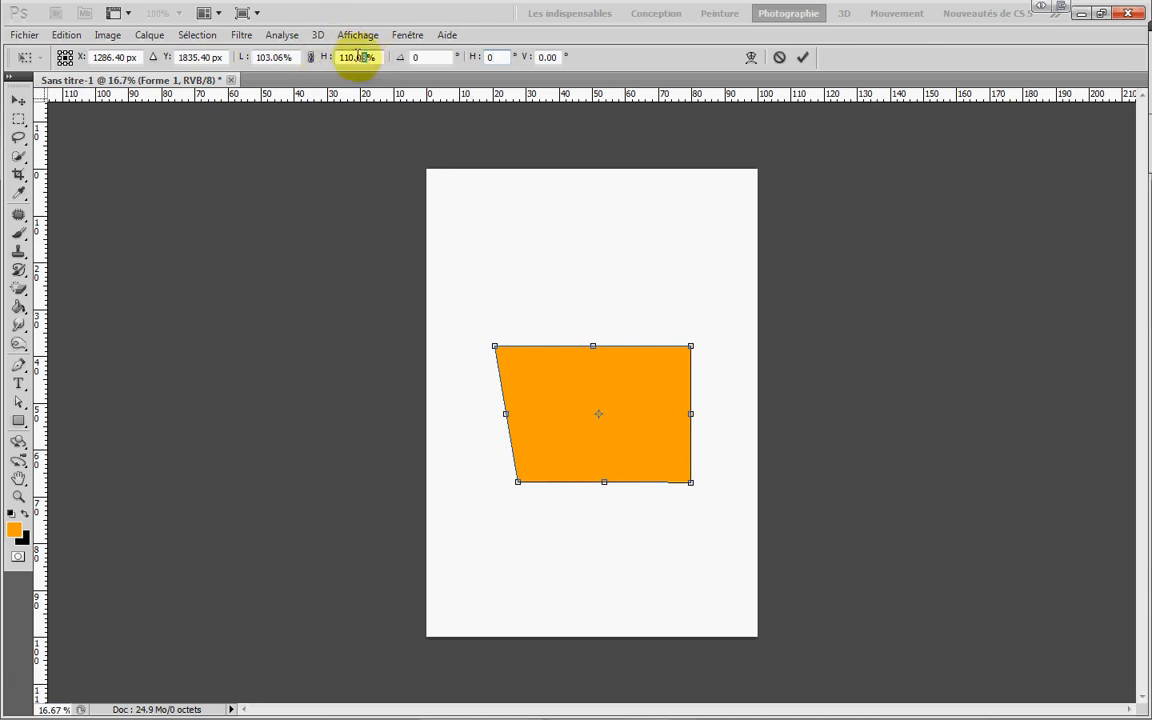
pyautogui.click(327, 57)
pyautogui.write('100')
pyautogui.click(280, 57)
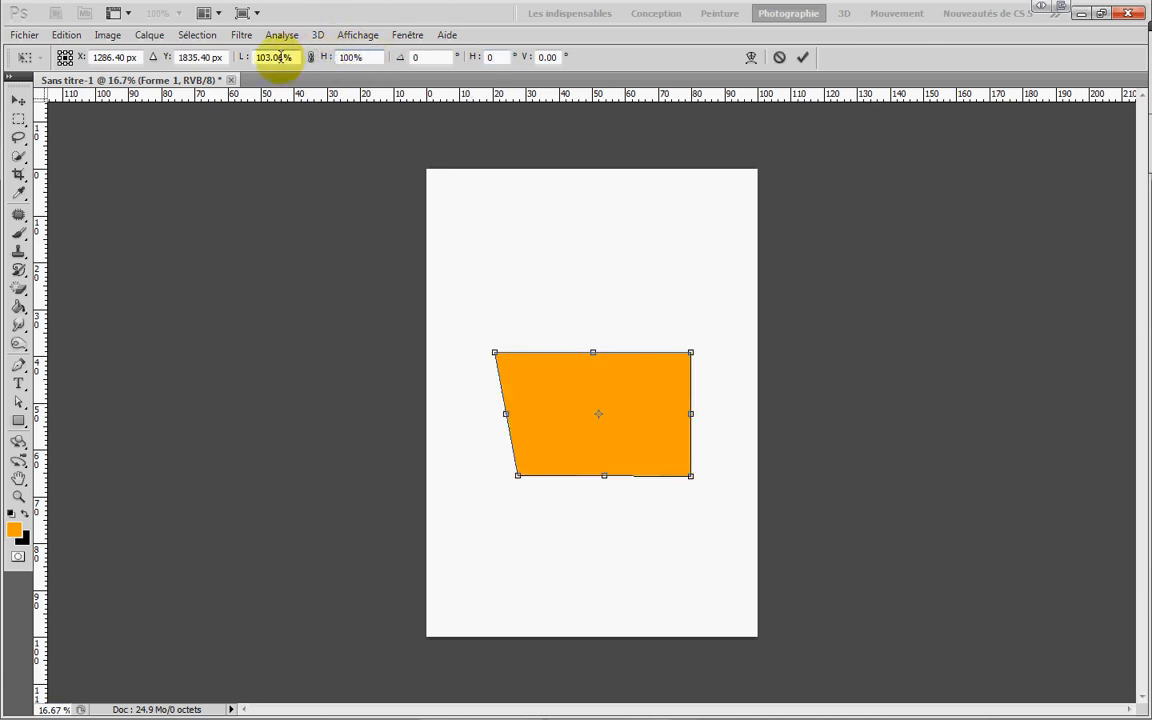
pyautogui.moveTo(281, 57); pyautogui.dragTo(254, 59)
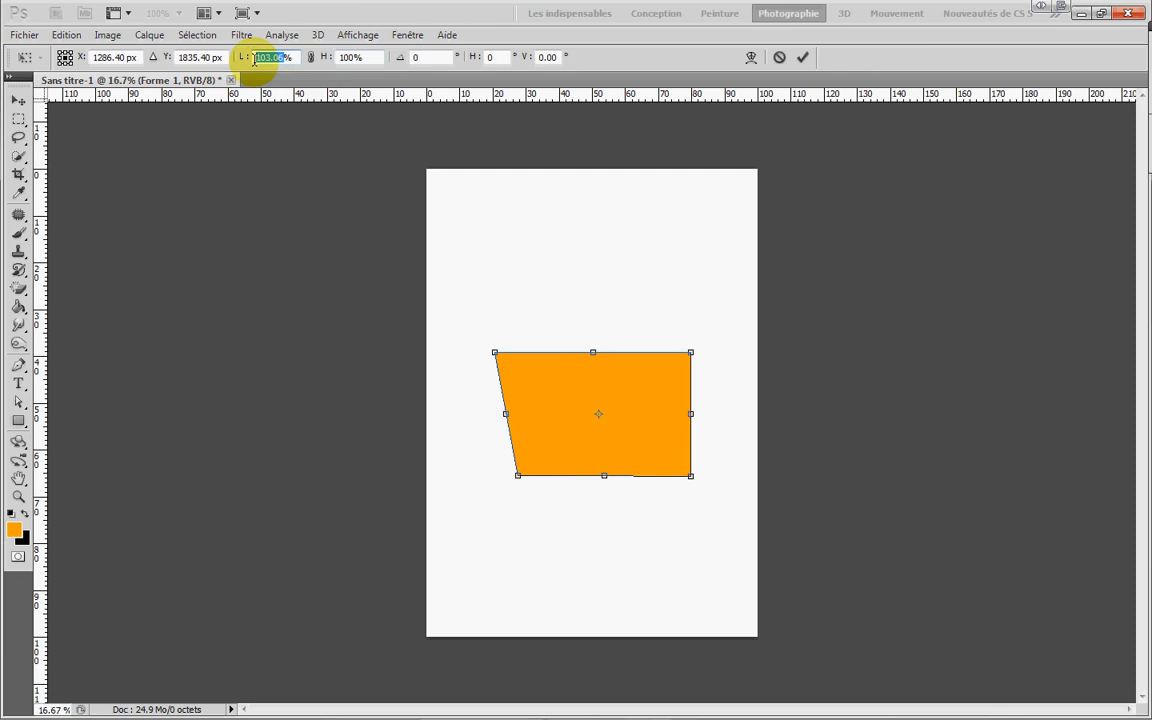
pyautogui.write('100')
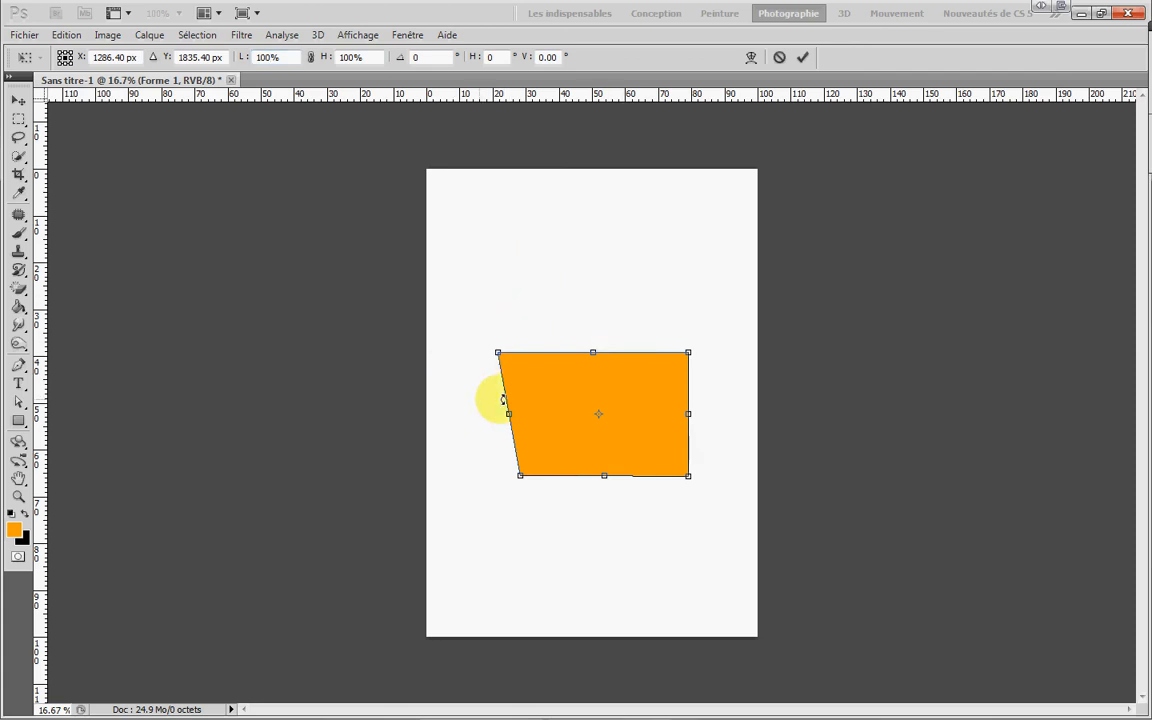
# Extend the orange shape's left side outward to about 110% width.
pyautogui.moveTo(520, 476); pyautogui.dragTo(501, 473)
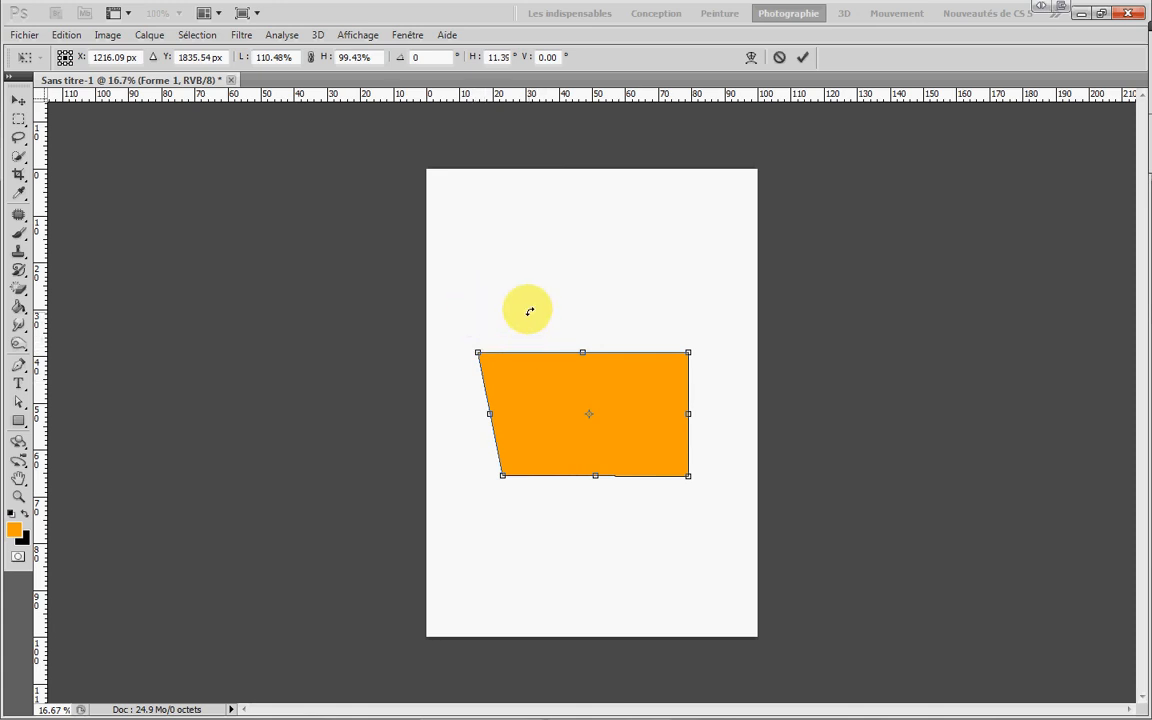
pyautogui.rightClick(537, 411)
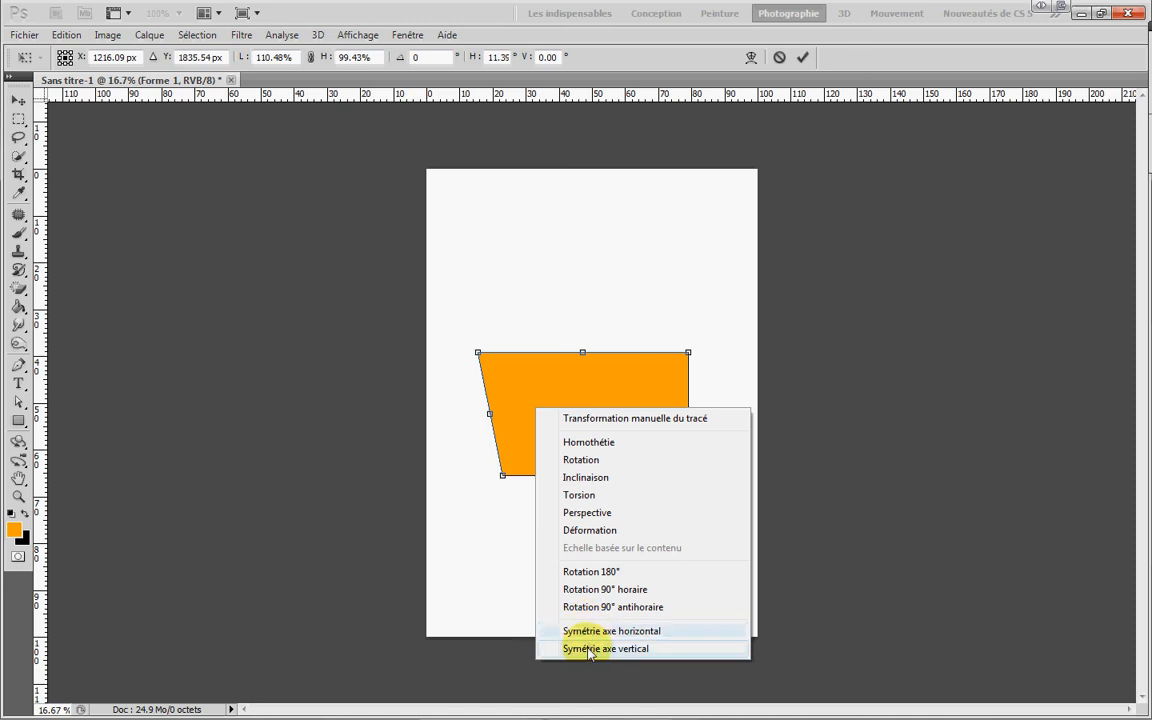
pyautogui.click(135, 53)
pyautogui.click(66, 35)
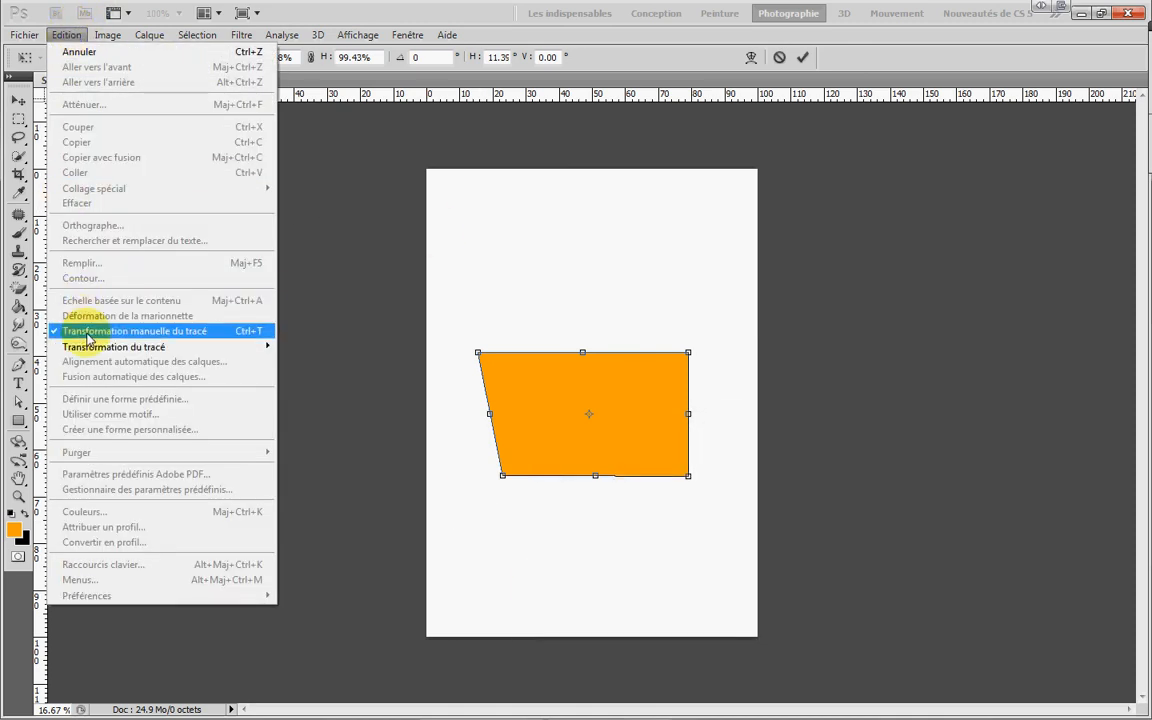
pyautogui.moveTo(89, 350)
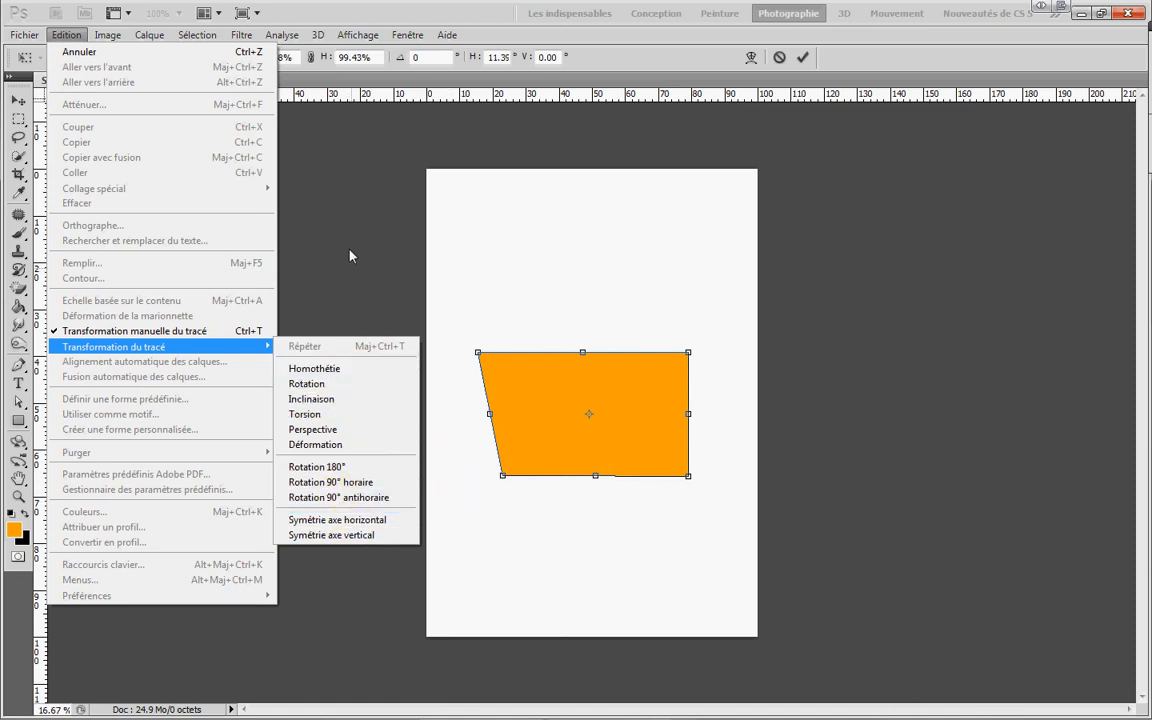
pyautogui.click(423, 312)
pyautogui.rightClick(545, 383)
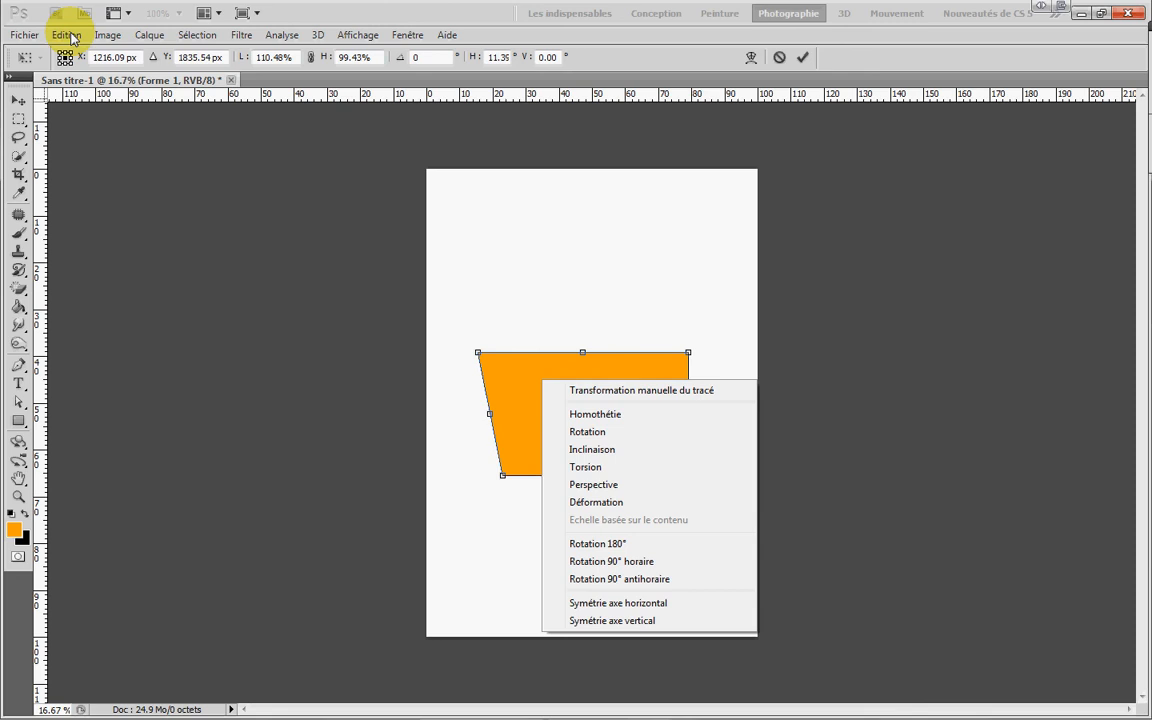
pyautogui.click(642, 259)
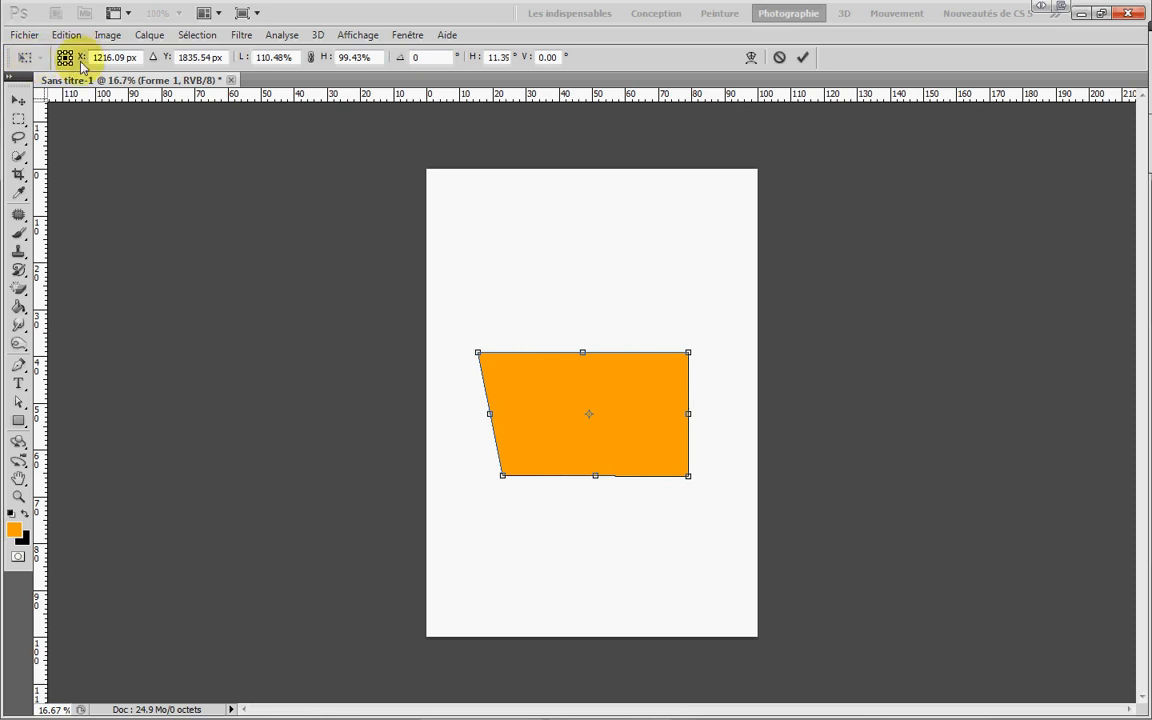
# Switch the orange shape's transformation to a custom warp, and bulge its upper edge upward and its lower edge downward.
pyautogui.click(751, 57)
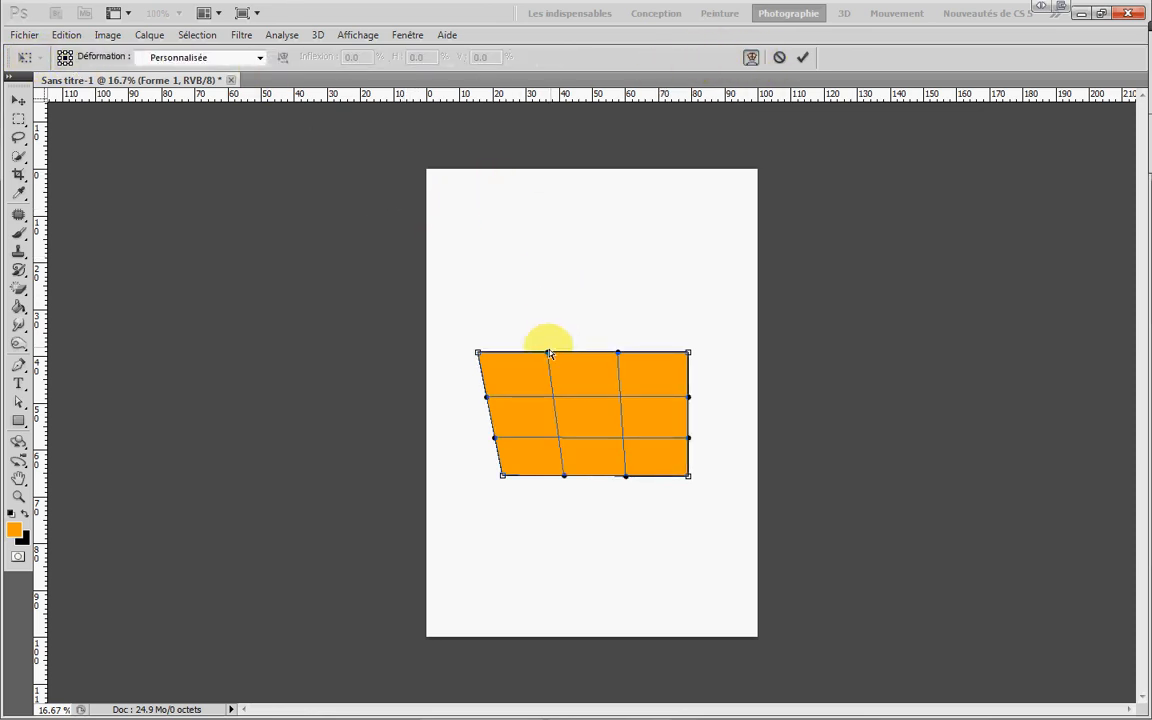
pyautogui.moveTo(548, 355); pyautogui.dragTo(546, 305)
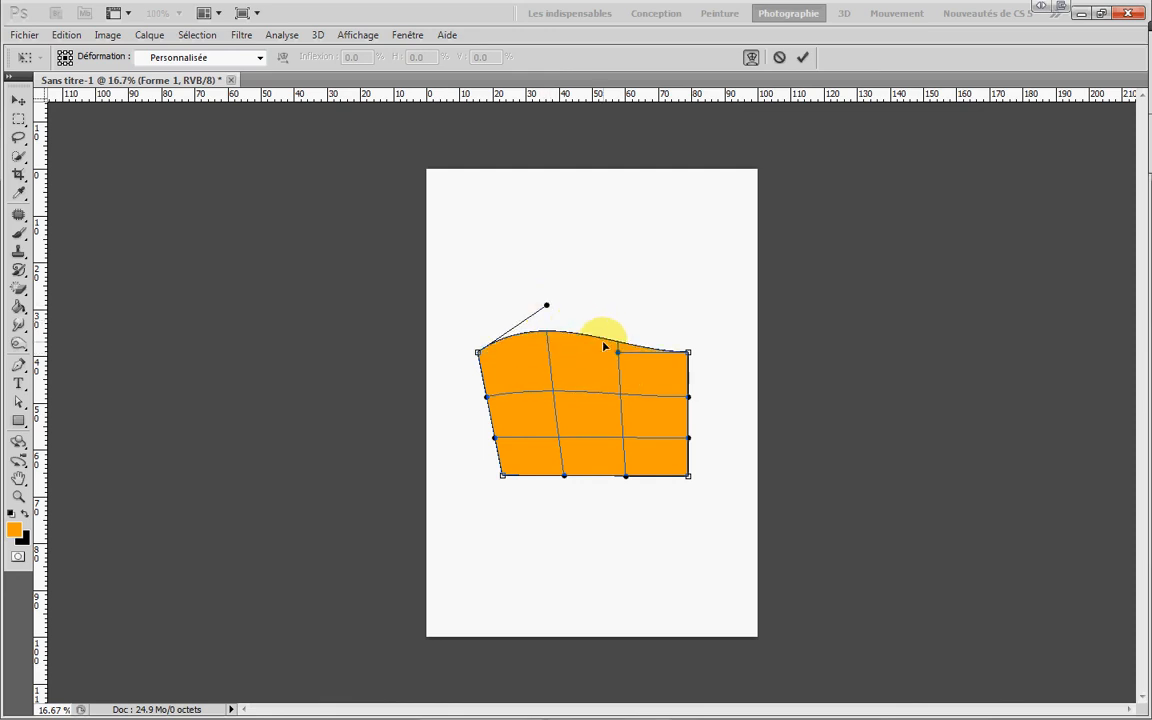
pyautogui.moveTo(617, 352); pyautogui.dragTo(626, 310)
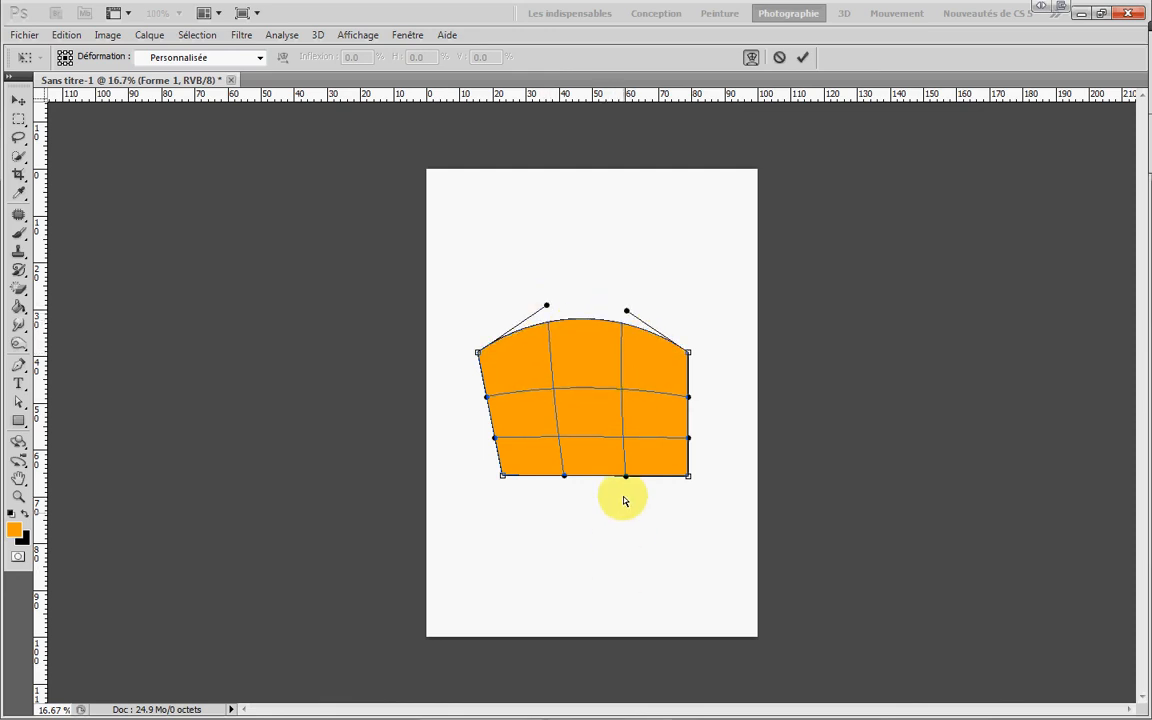
pyautogui.moveTo(625, 477); pyautogui.dragTo(627, 523)
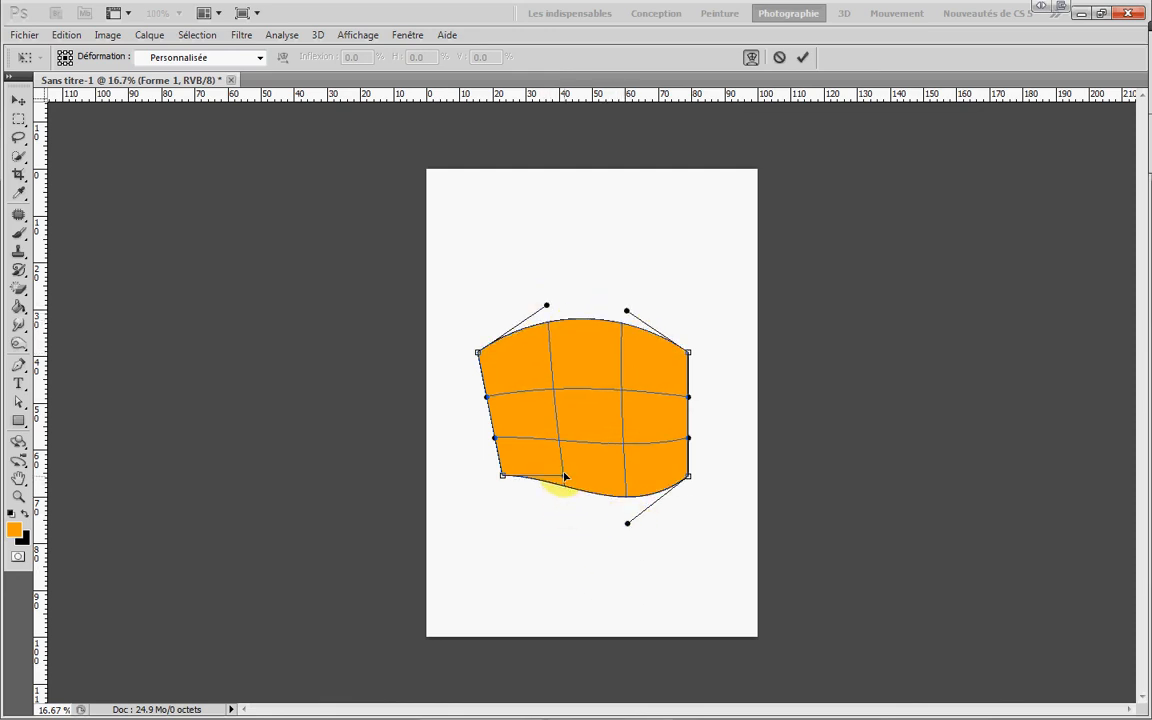
pyautogui.moveTo(564, 476); pyautogui.dragTo(559, 513)
# Curve the warped shape's left and right sides, pinching them inward near the upper corners, and bend the interior mesh into waves.
pyautogui.moveTo(490, 437); pyautogui.dragTo(510, 391)
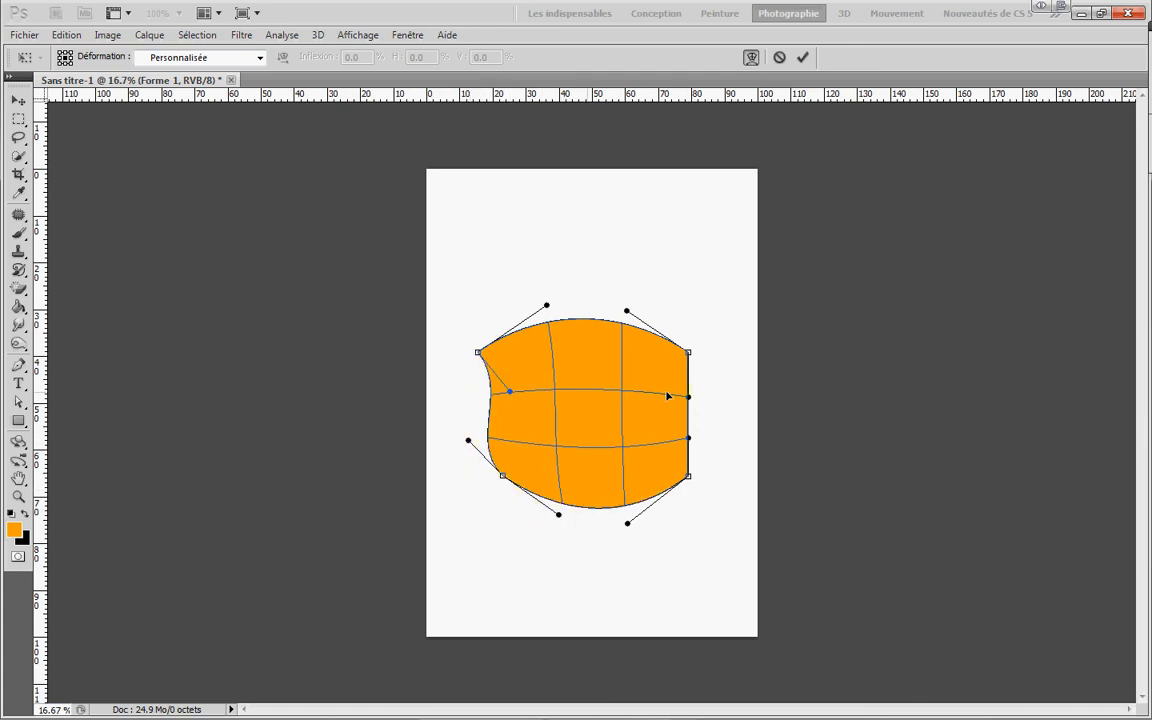
pyautogui.moveTo(690, 399); pyautogui.dragTo(657, 394)
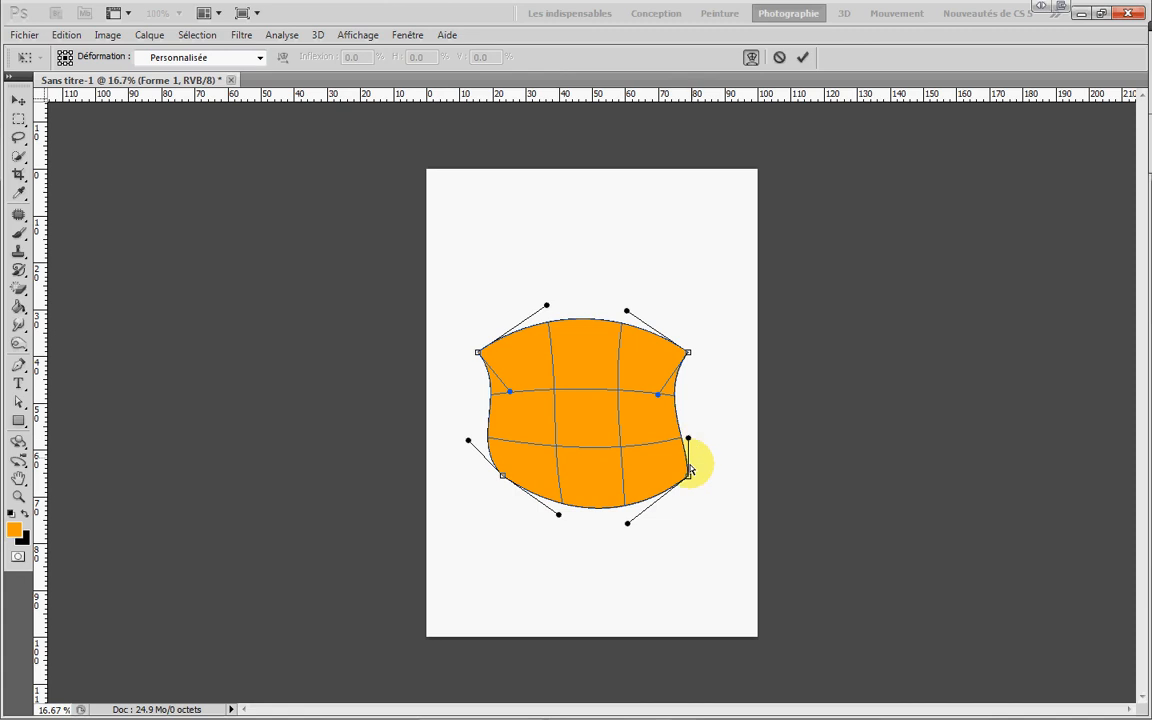
pyautogui.moveTo(693, 443); pyautogui.dragTo(701, 443)
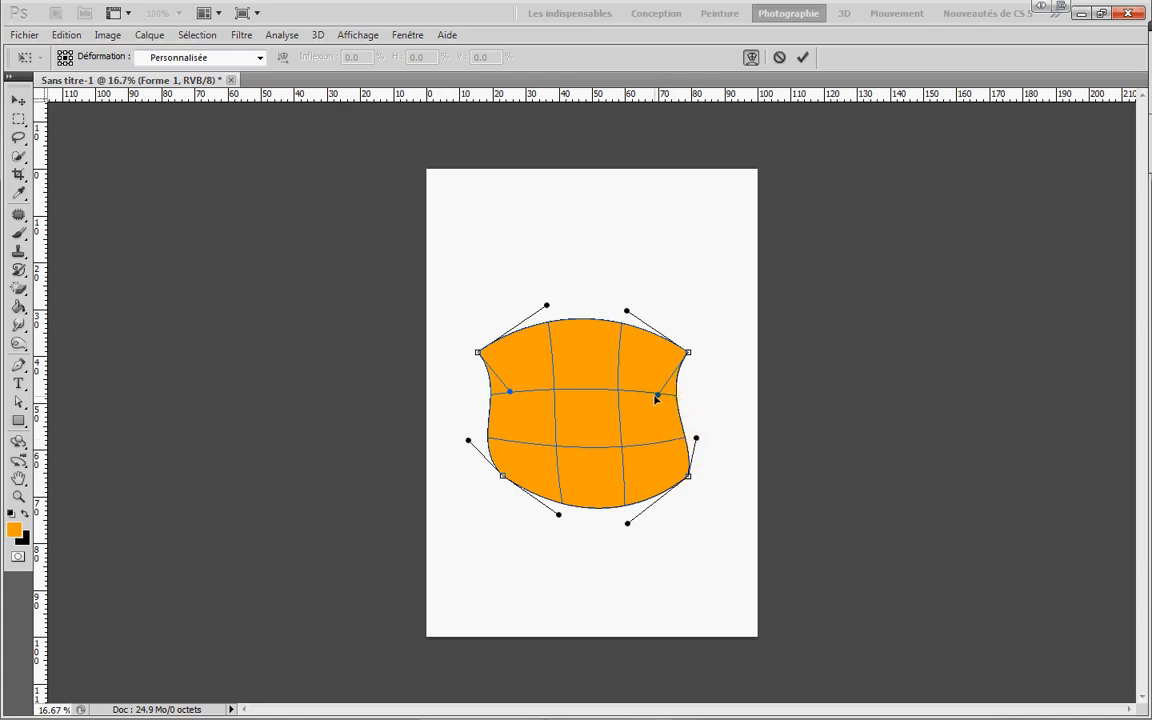
pyautogui.moveTo(656, 399); pyautogui.dragTo(595, 409)
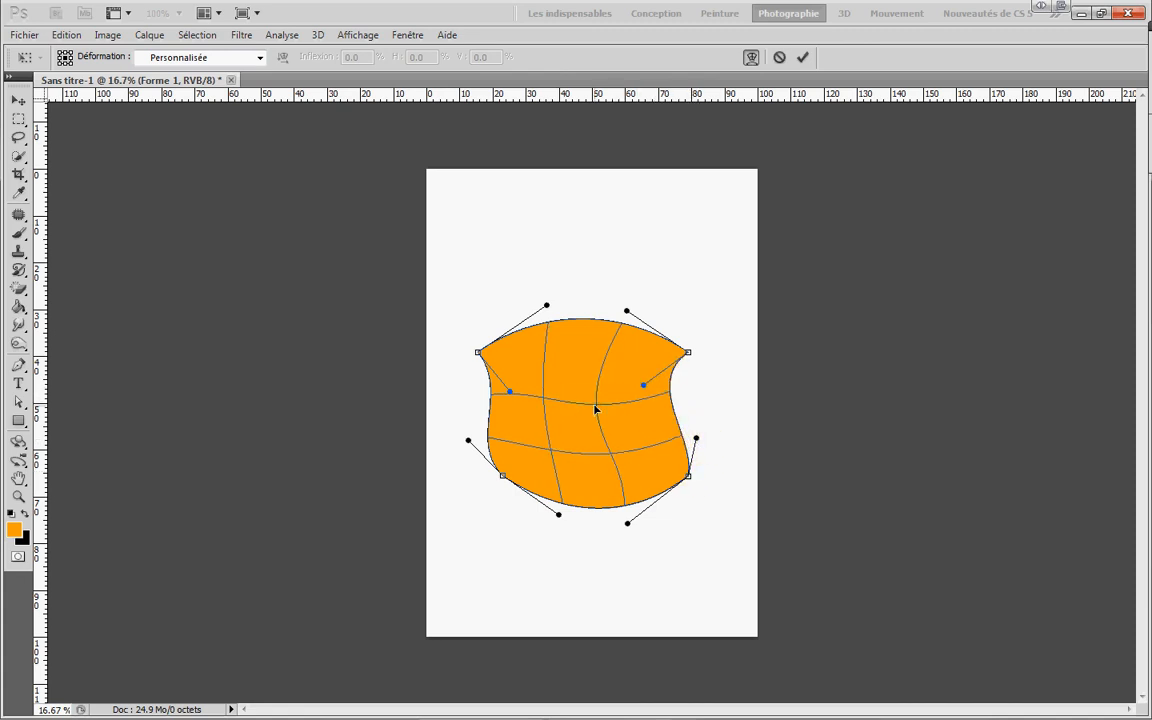
pyautogui.moveTo(553, 453); pyautogui.dragTo(562, 409)
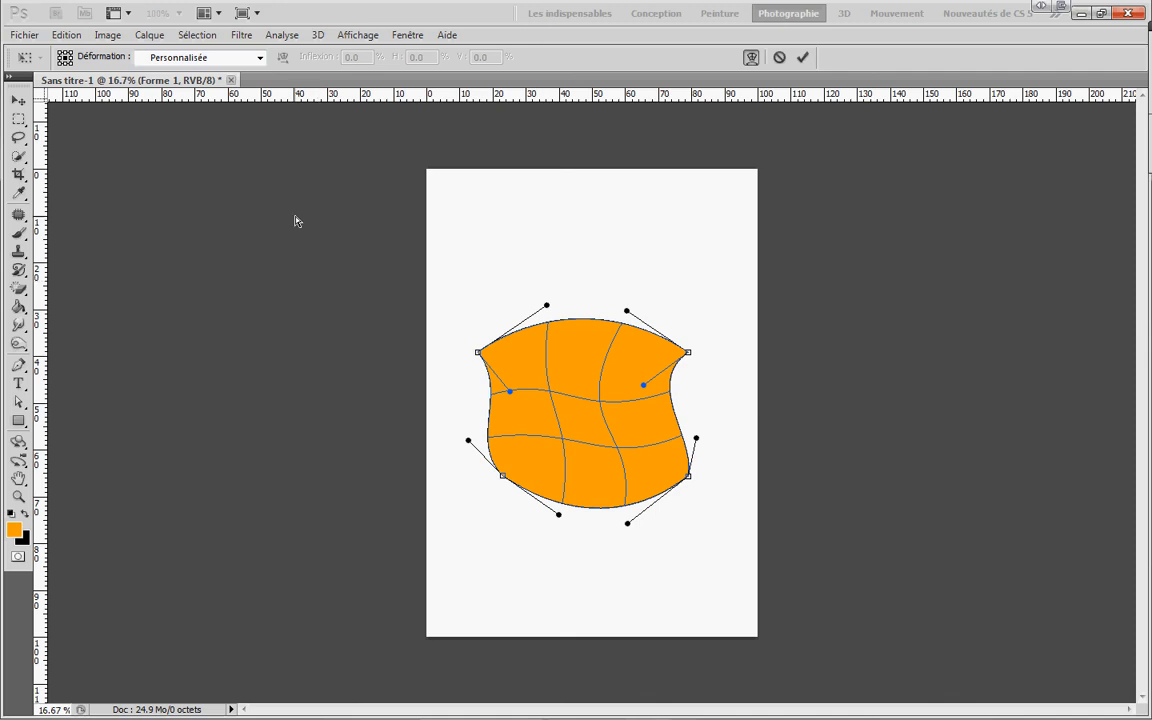
# Look over the preset warp styles, keep the custom warp (Personnalisée), and apply the transformation to the orange shape.
pyautogui.click(259, 57)
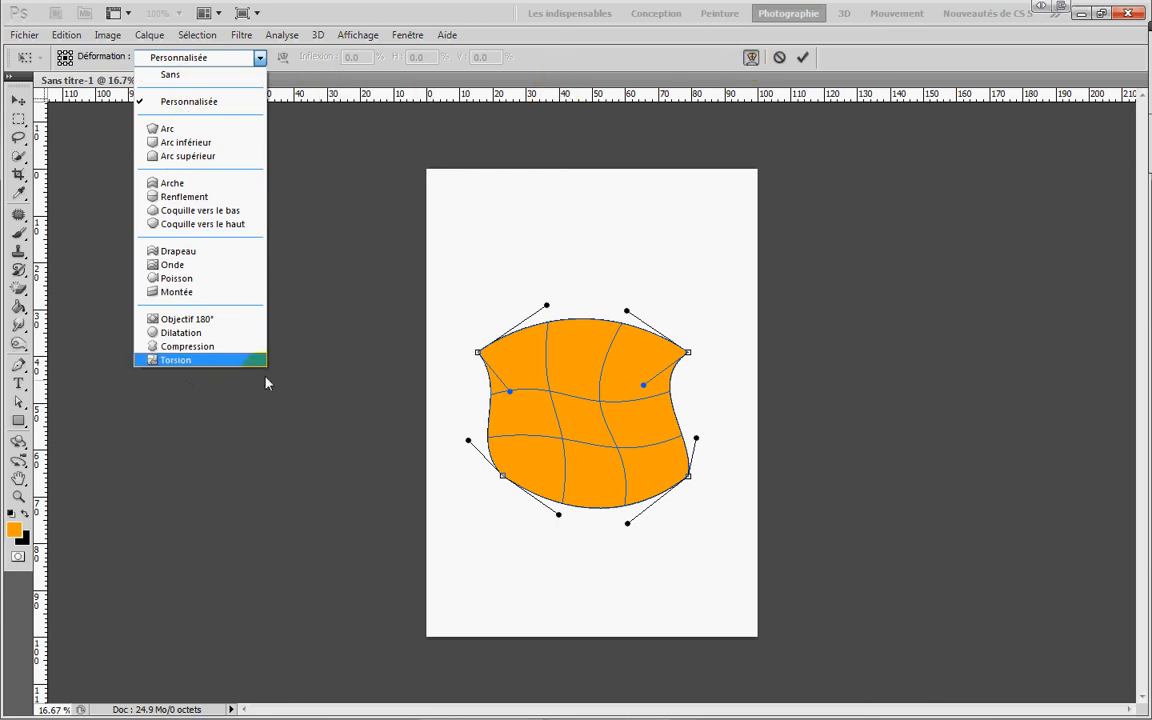
pyautogui.click(367, 333)
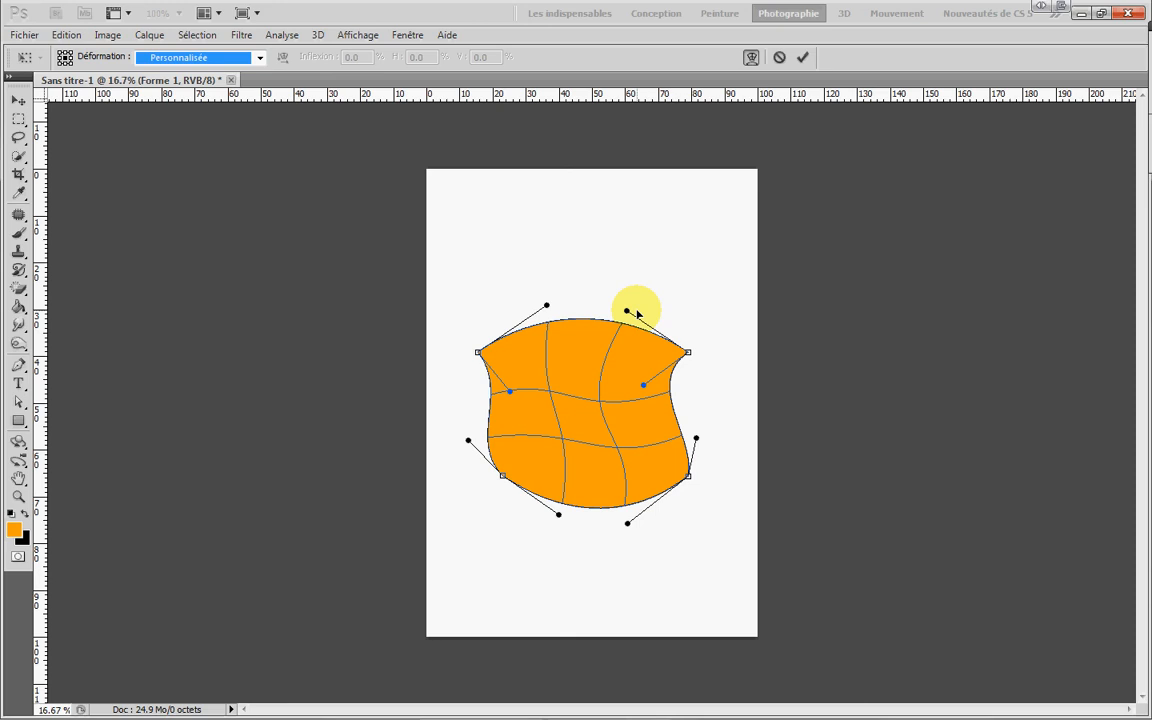
pyautogui.press('Return')
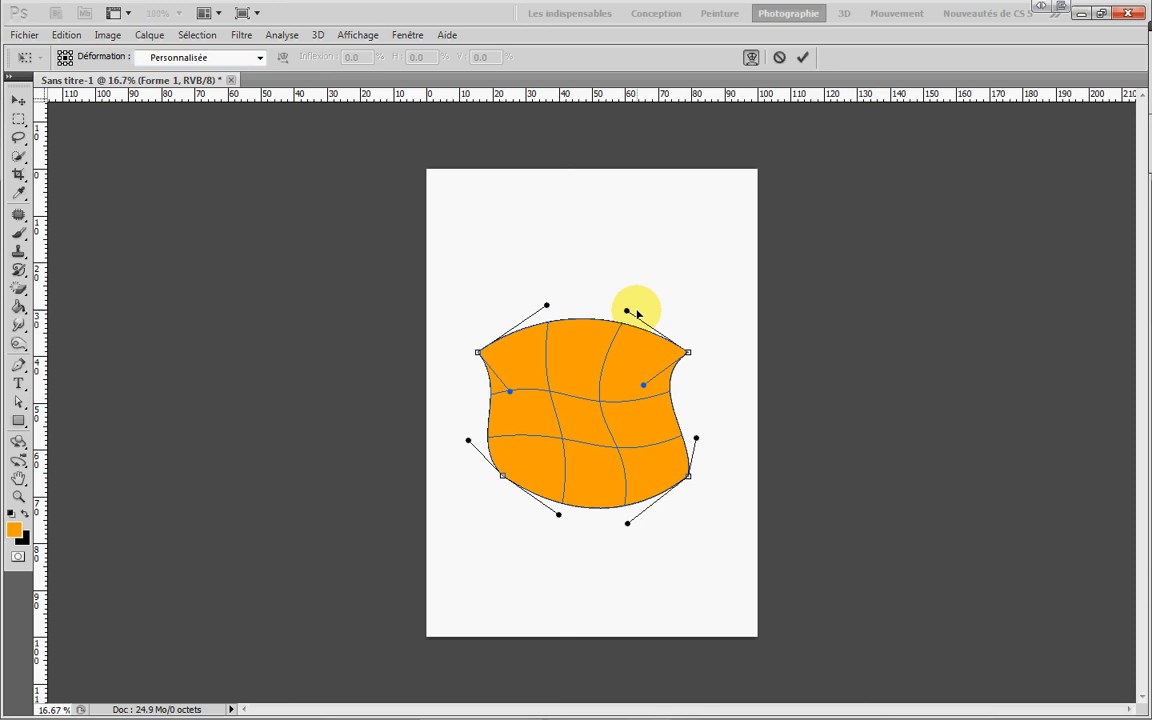
pyautogui.click(802, 58)
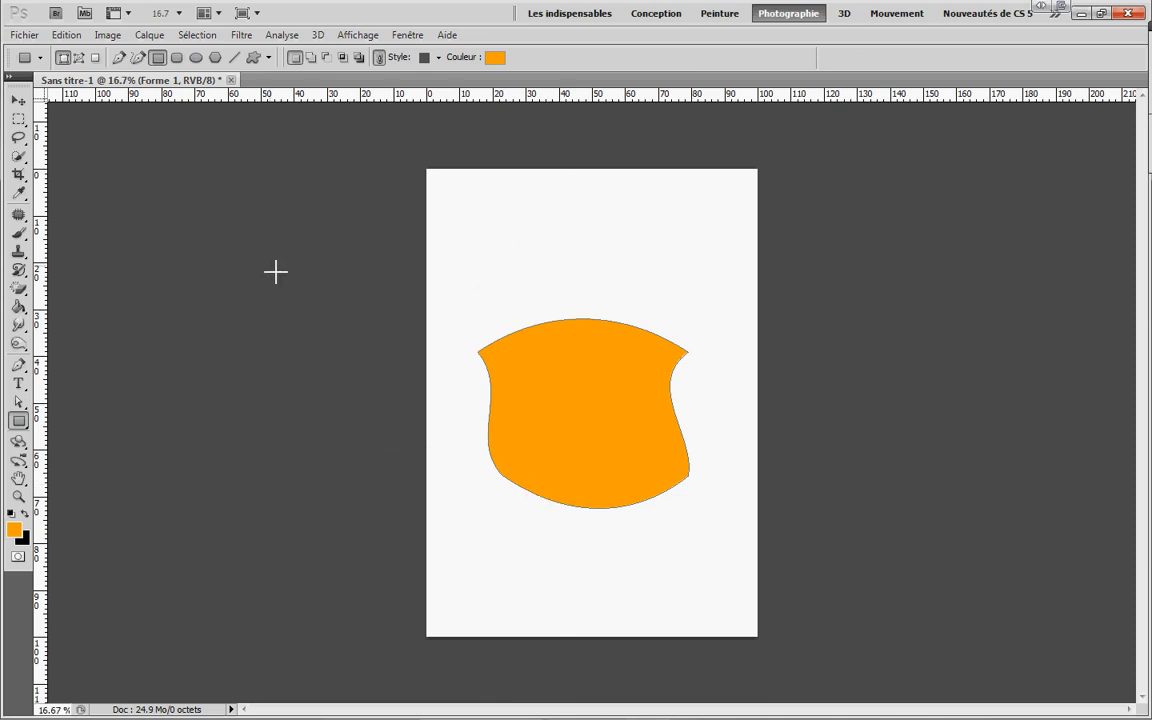
pyautogui.click(676, 265)
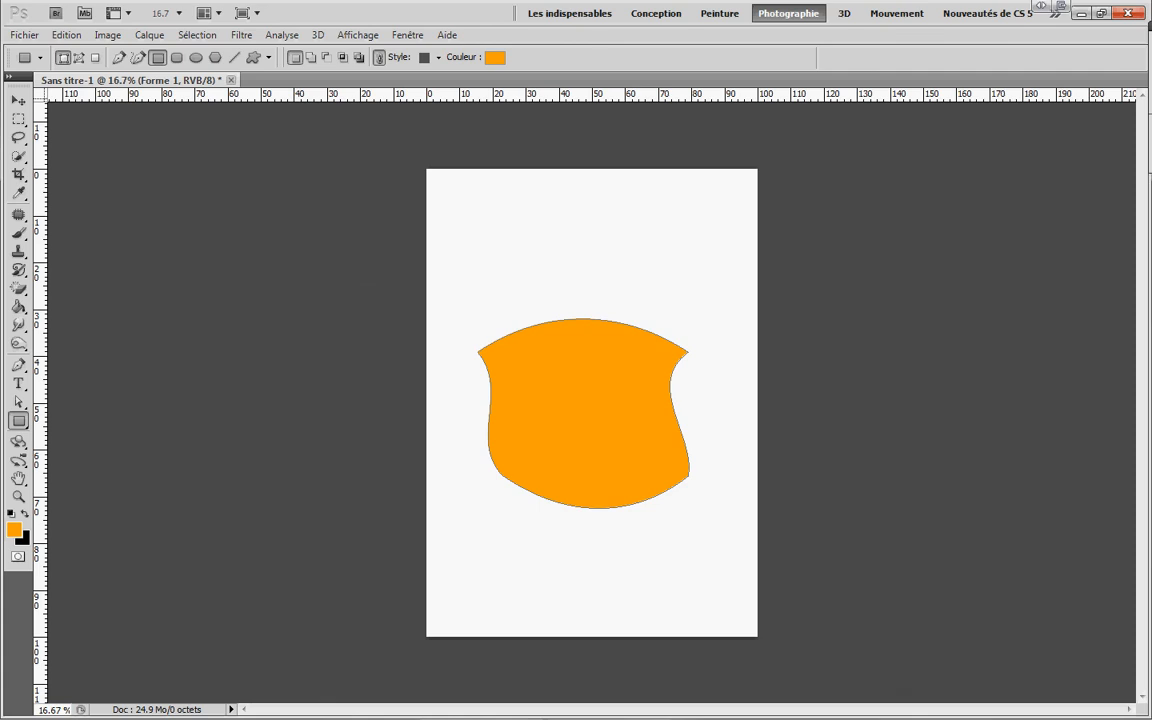